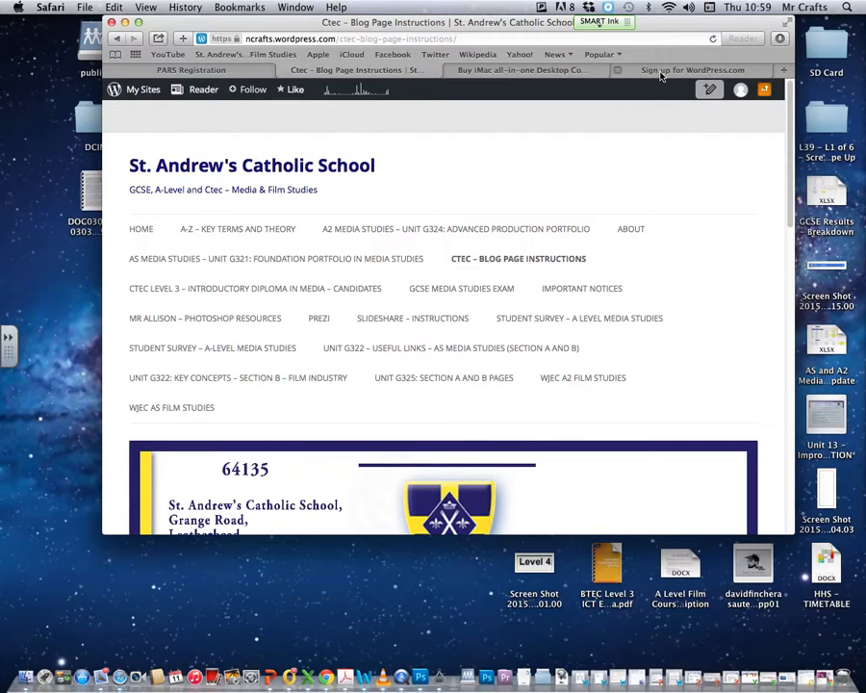
On the sign-up page, enter mrcrafts2015 as the free blog address and decline the paid domain
left_click(662, 77)
left_click_drag(352, 34, 464, 34)
left_click(260, 258)
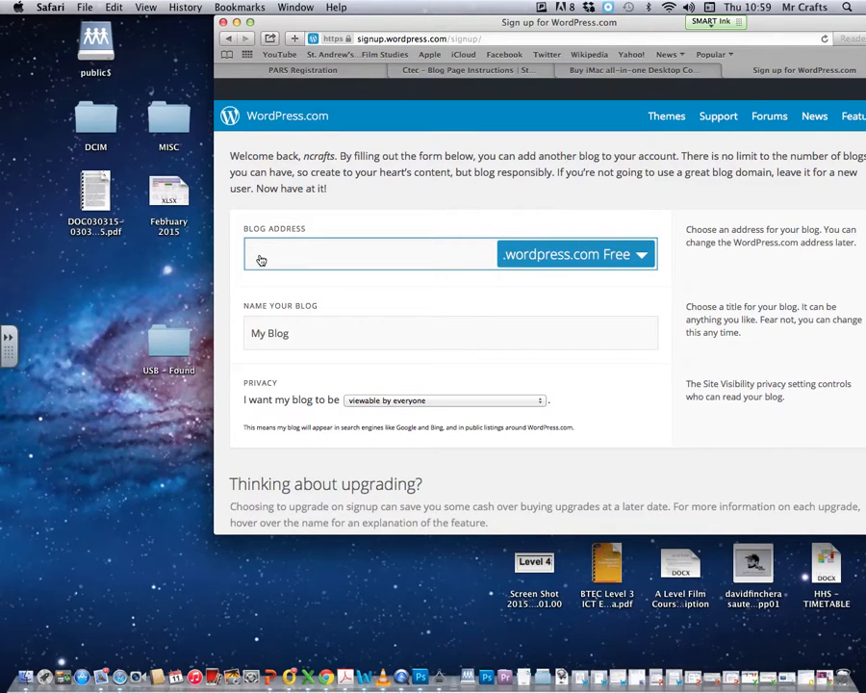
type("mrcrafts2015")
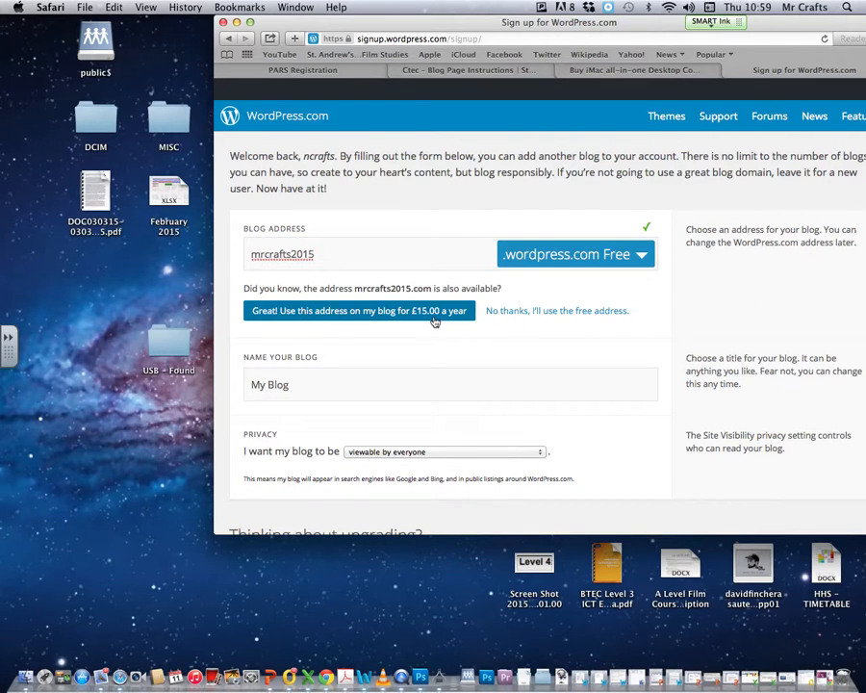
left_click(528, 315)
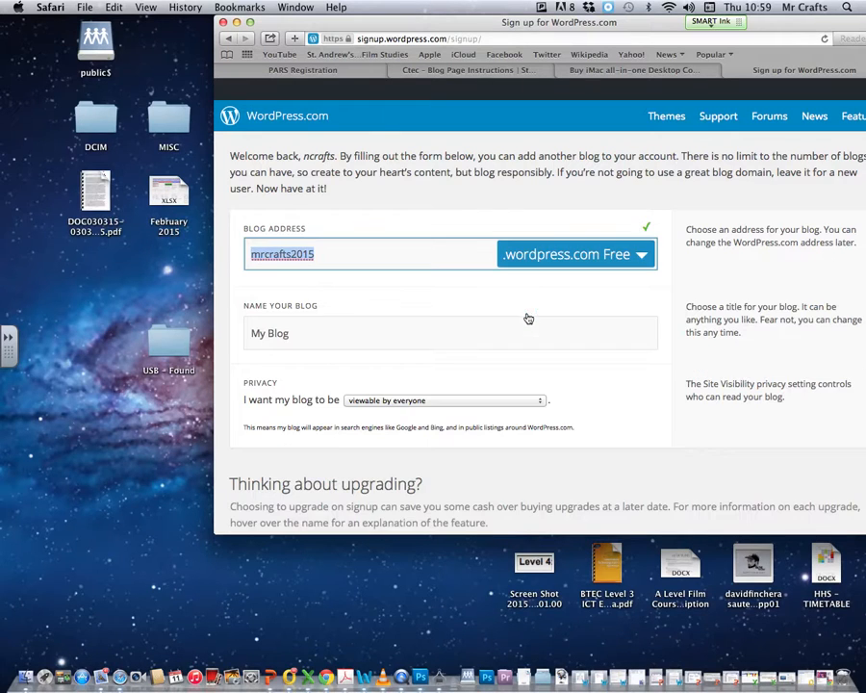
Replace the default My Blog name with mrcrafts2015 and scroll down to Create Blog
left_click(303, 337)
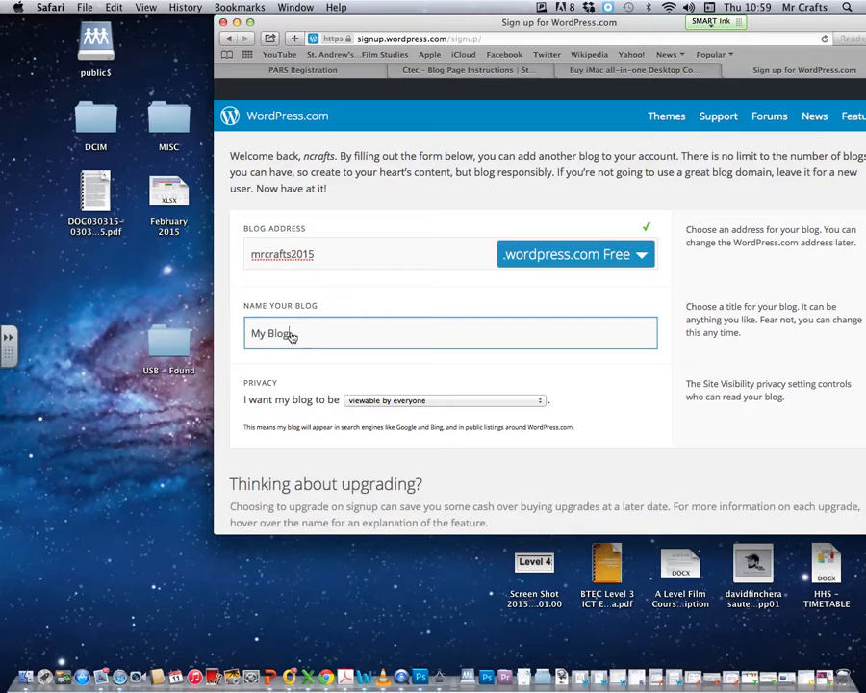
left_click_drag(290, 333, 232, 330)
type("mrcrafts")
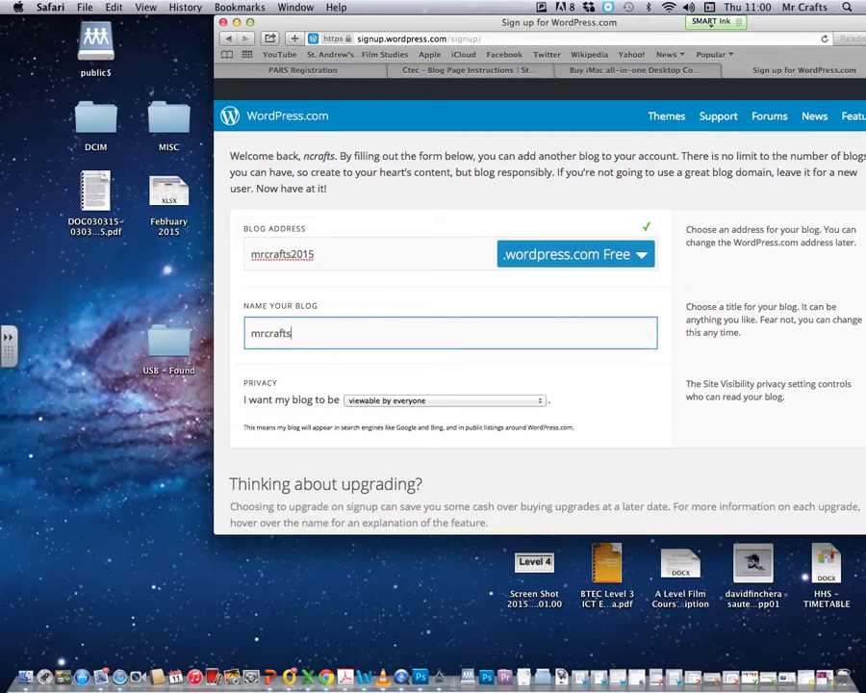
type("2015")
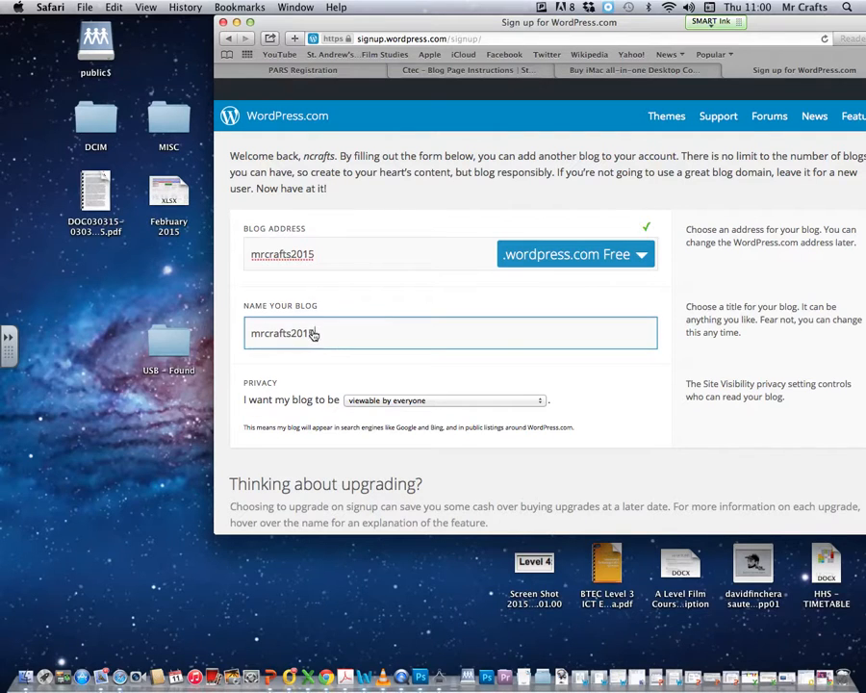
double_click(283, 334)
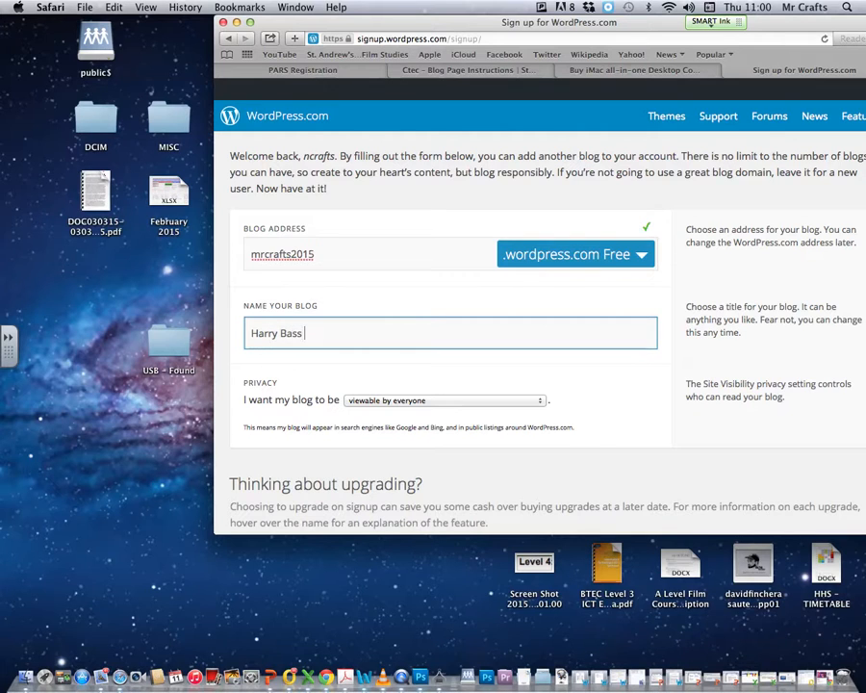
type(" - 202")
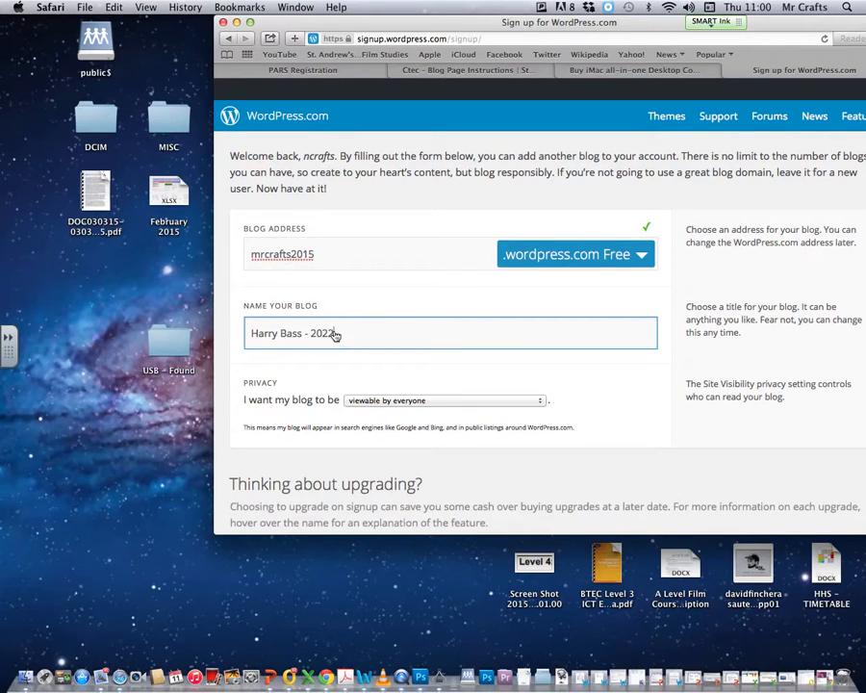
left_click_drag(336, 333, 224, 333)
type("mrc")
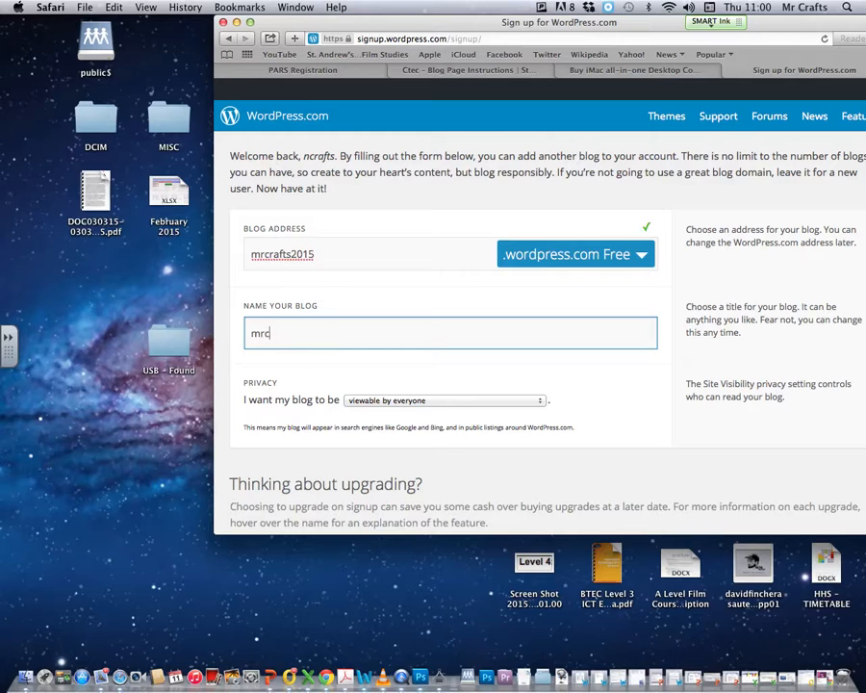
type("rafts2015")
left_click_drag(452, 21, 357, 12)
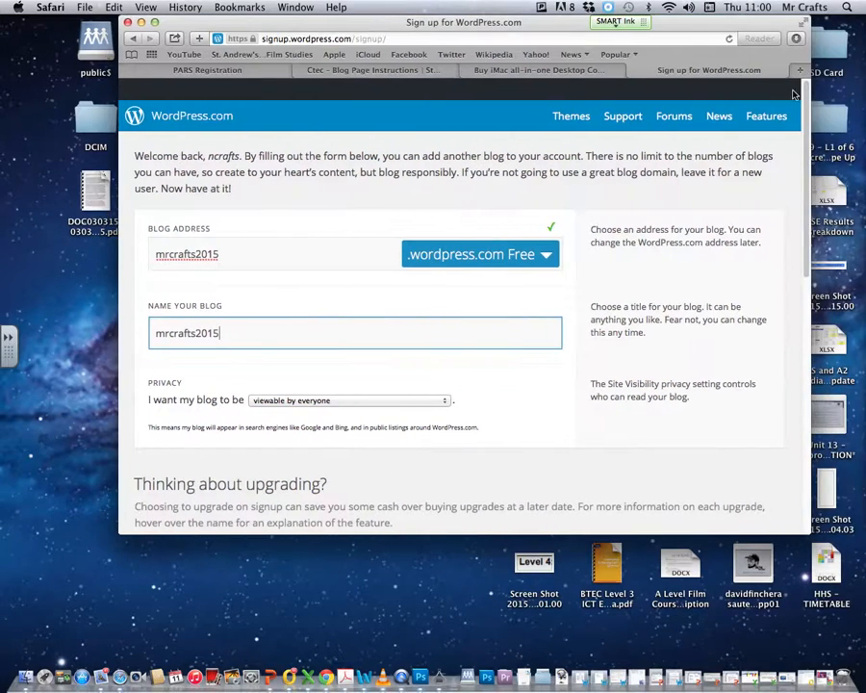
scroll(804, 171, "down", 3)
scroll(782, 290, "down", 10)
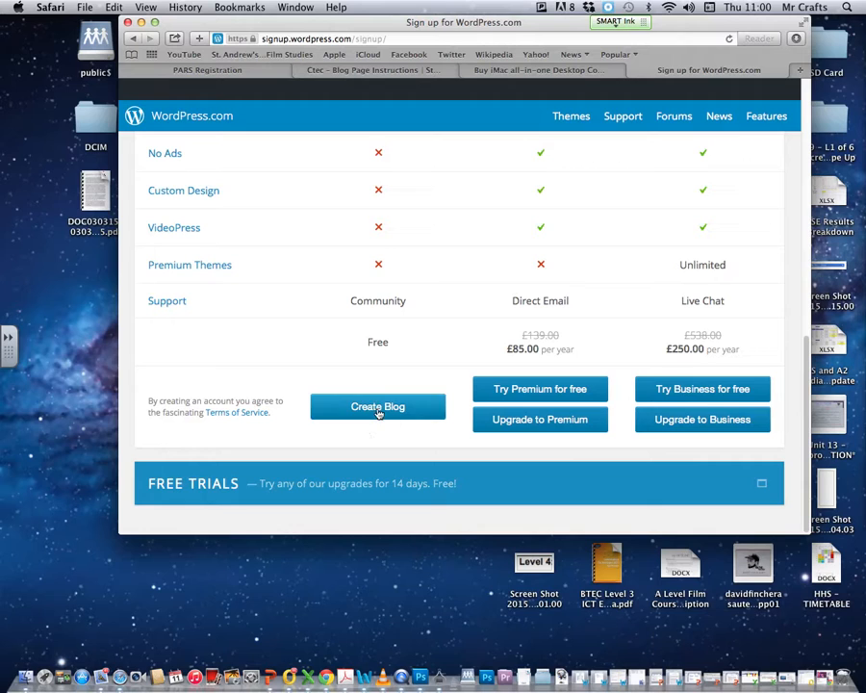
Create the free blog, go to its dashboard, and add a new page from Pages
left_click(378, 407)
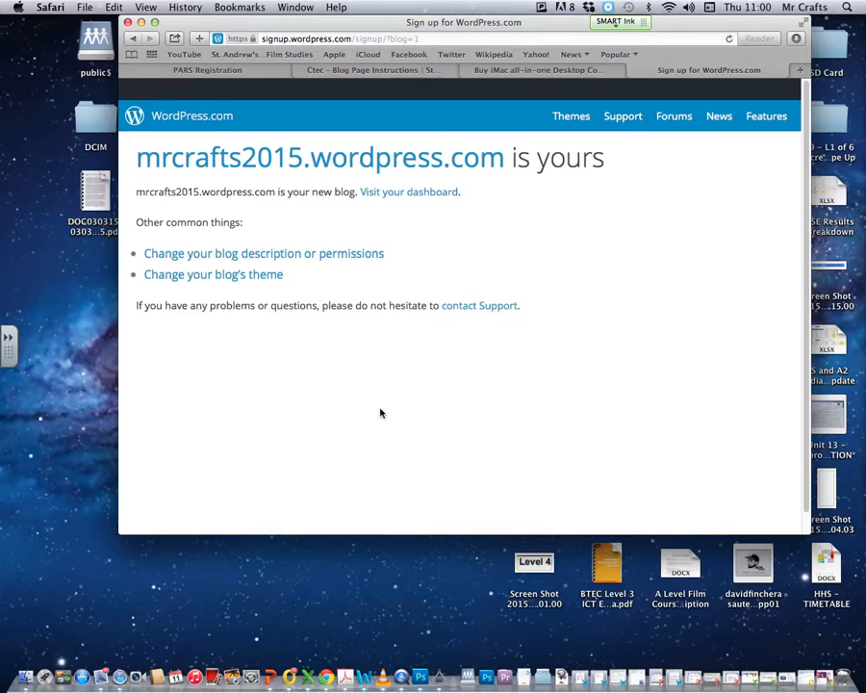
left_click(405, 197)
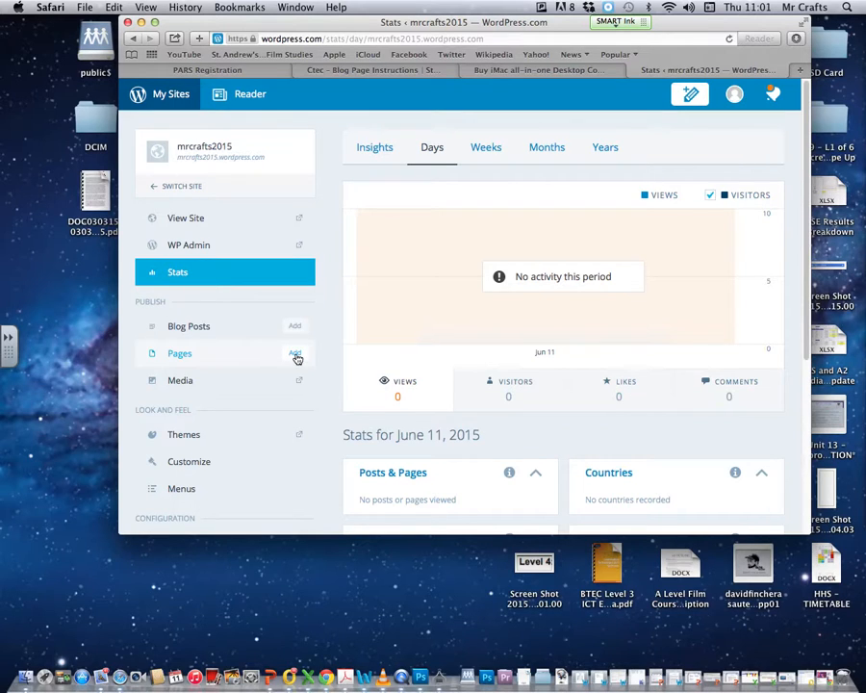
left_click(296, 355)
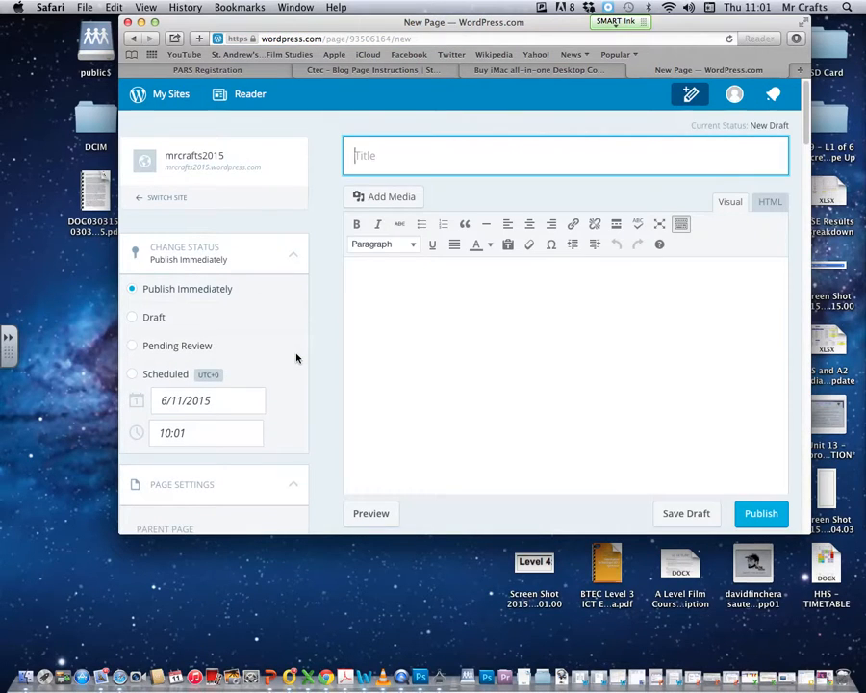
Title the page 'Unit 13 - Planning and pitching a Print Media Product', correcting the Prnt typo
type("Unit 13 - Planning")
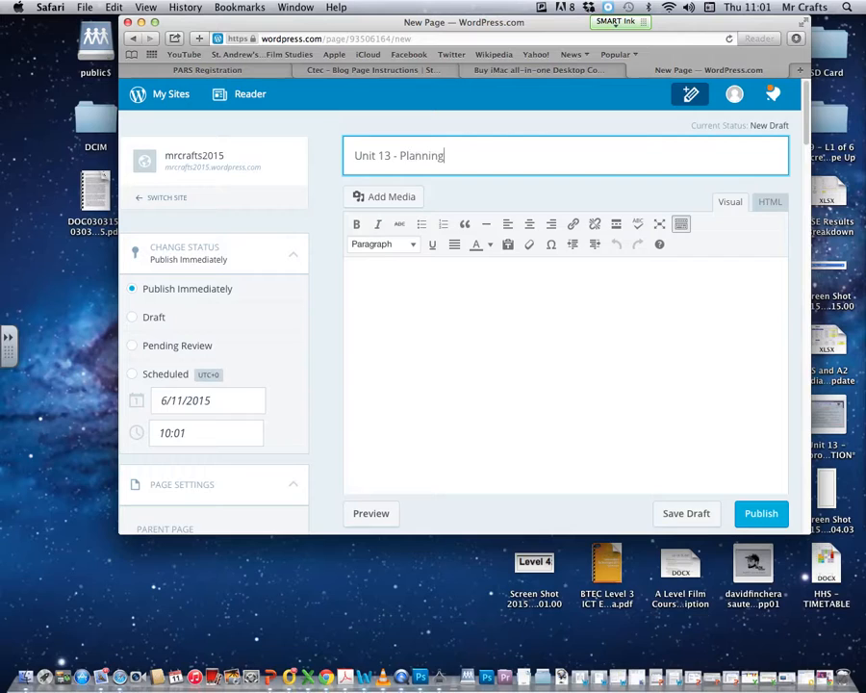
type(" and pitching a Pr")
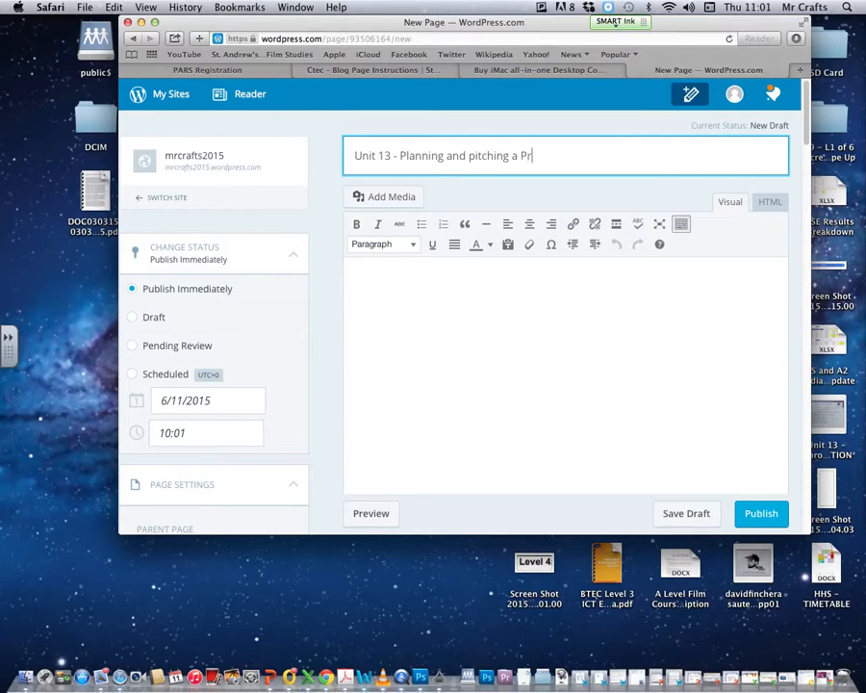
type("nt Mediia")
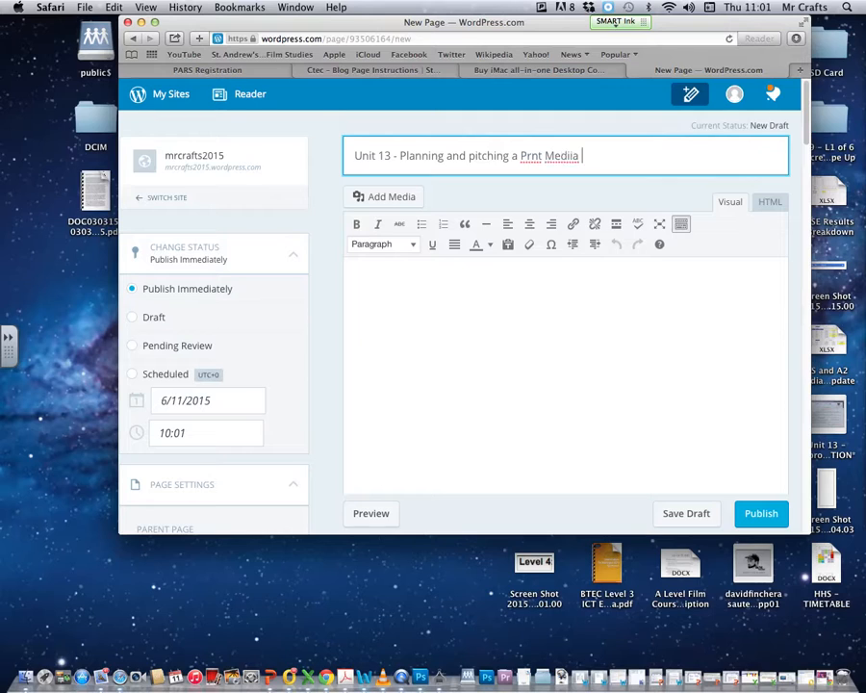
key("BackSpace")
key("BackSpace")
key("BackSpace")
type("a Product")
left_click(533, 160)
type("i")
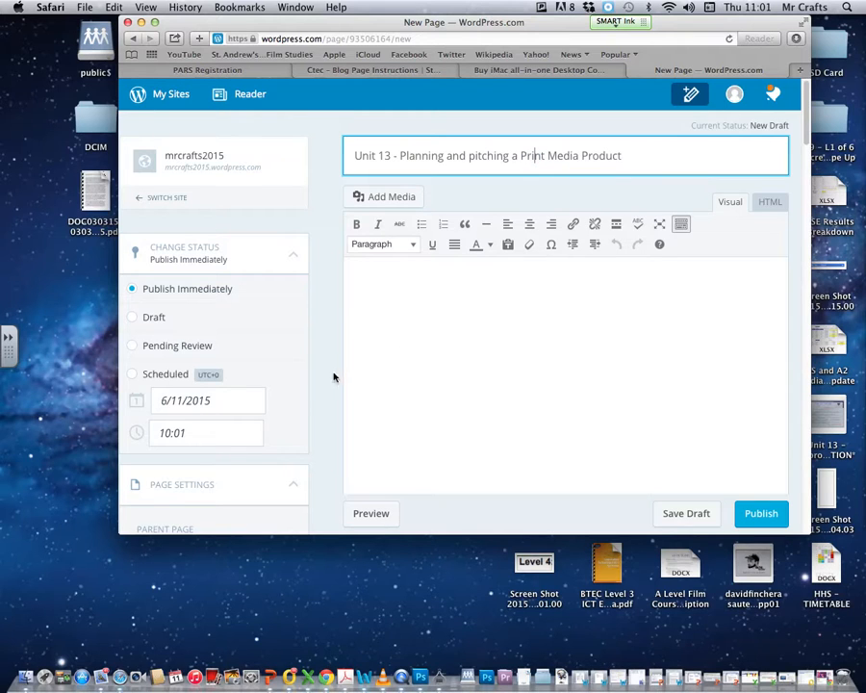
scroll(289, 289, "down", 5)
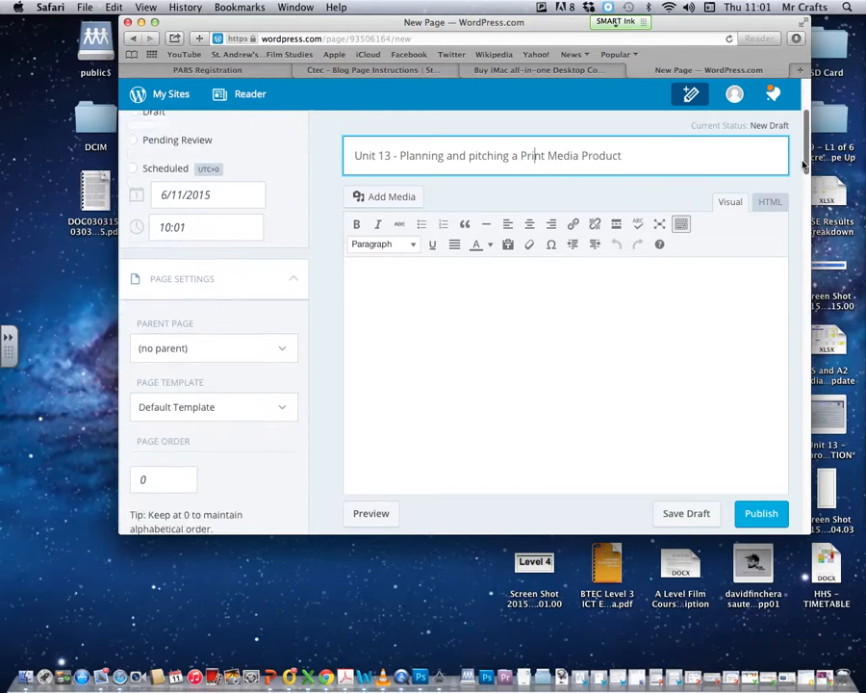
left_click(284, 294)
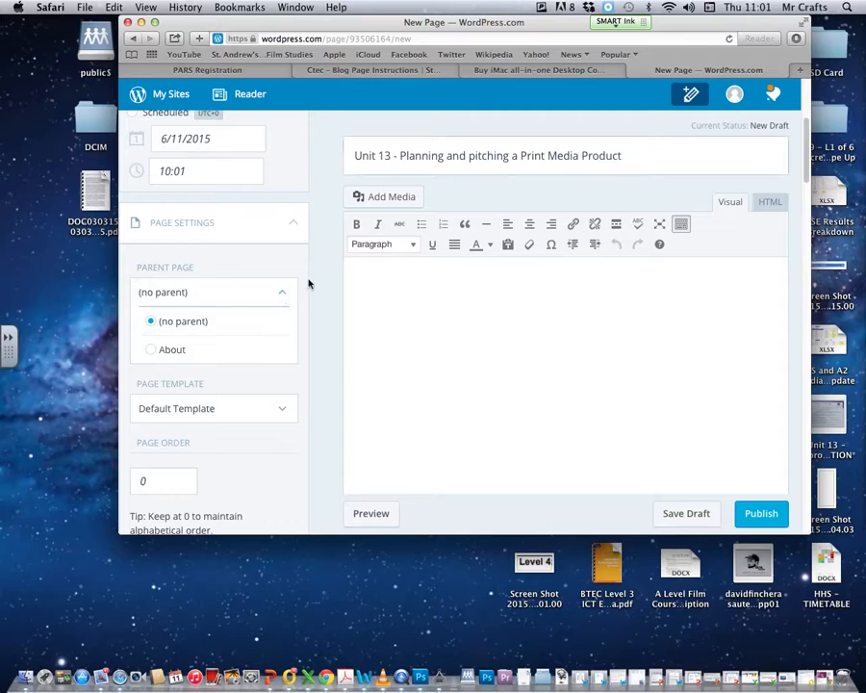
left_click(284, 297)
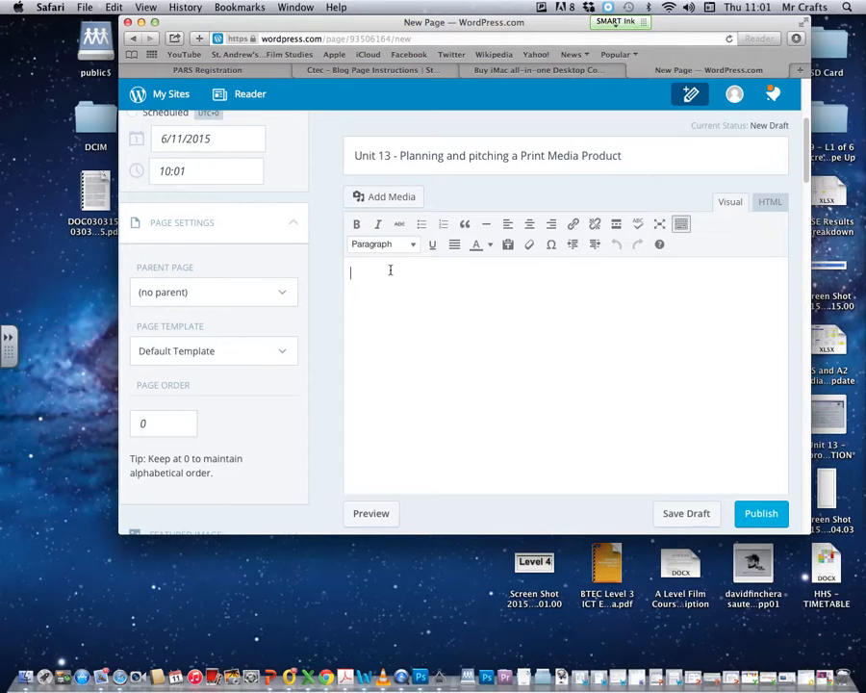
Type the LO 2 and LO 3 lines in the page body with blank lines between them
type("LO")
type("O ")
type("2")
key("Return")
type("LO 3")
key("Return")
scroll(800, 183, "down", 3)
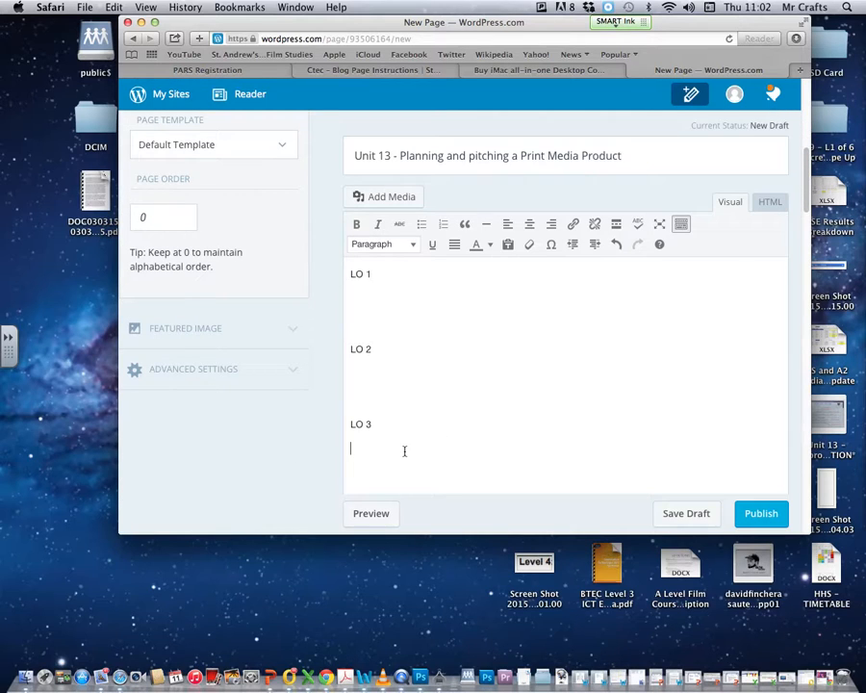
key("Return")
Add a new LO 5 line below LO 4
scroll(798, 236, "down", 3)
left_click_drag(799, 236, 793, 94)
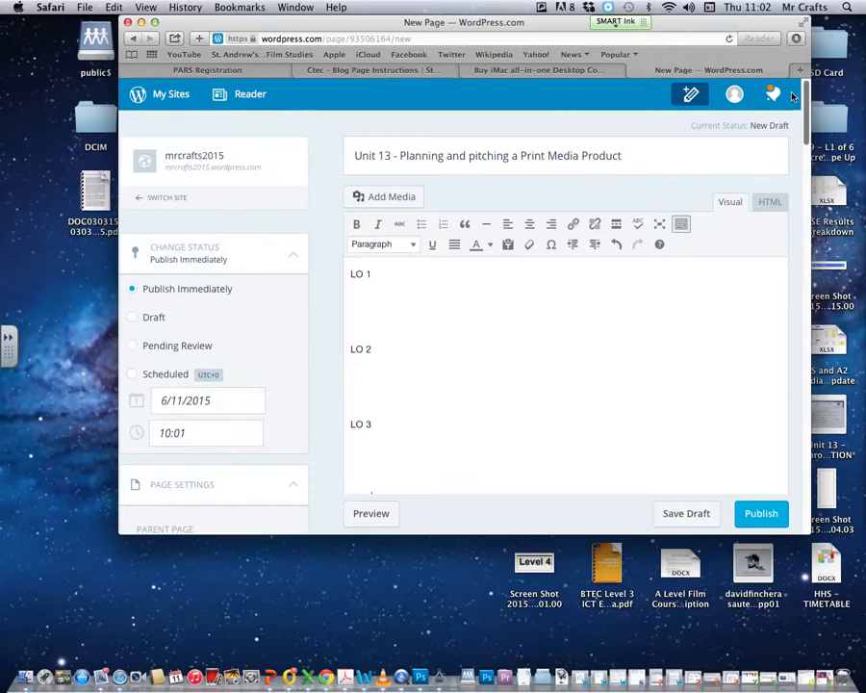
left_click(405, 298)
key("Down")
key("Down")
key("Down")
key("Down")
left_click_drag(809, 532, 834, 661)
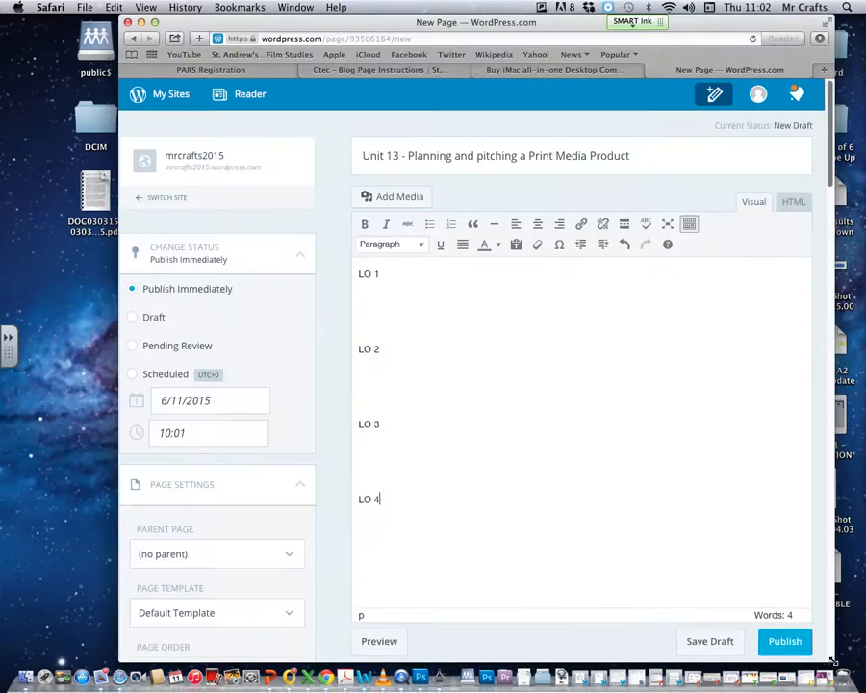
key("Return")
key("Return")
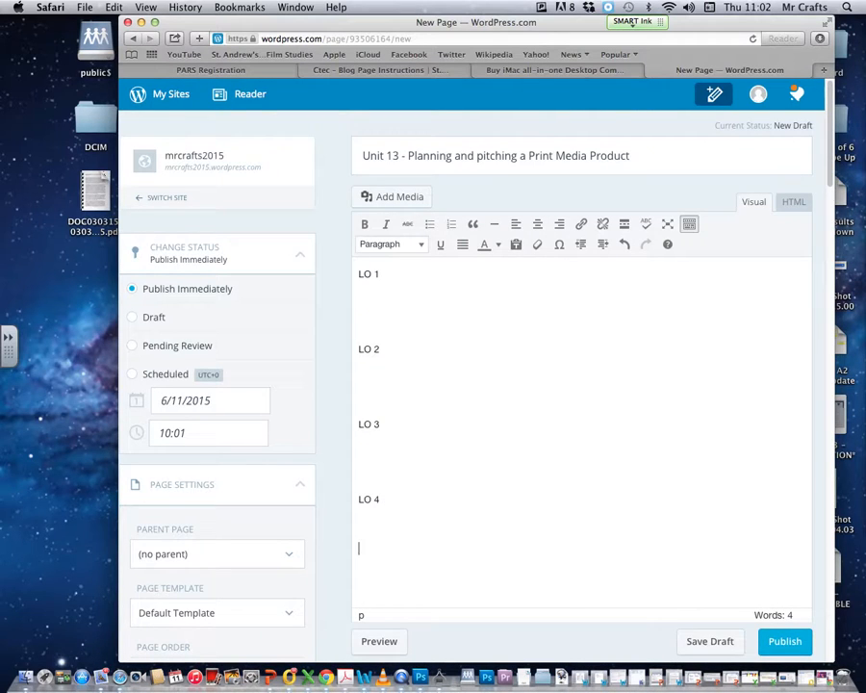
type("LO 5")
Bold the LO 1 line with the B button and the LO 2 line with Cmd+B
left_click_drag(378, 275, 353, 272)
left_click(365, 223)
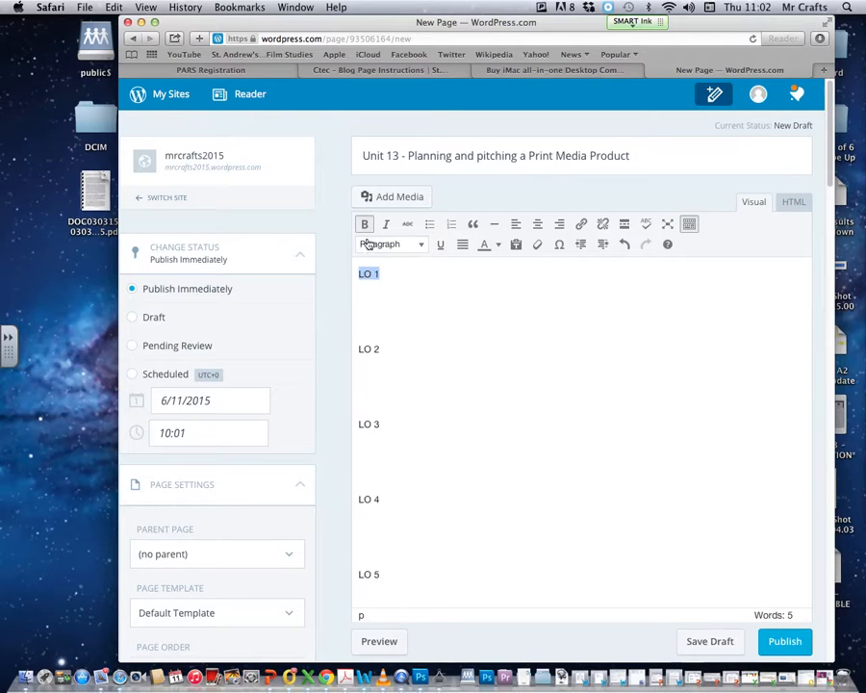
left_click_drag(381, 353, 356, 349)
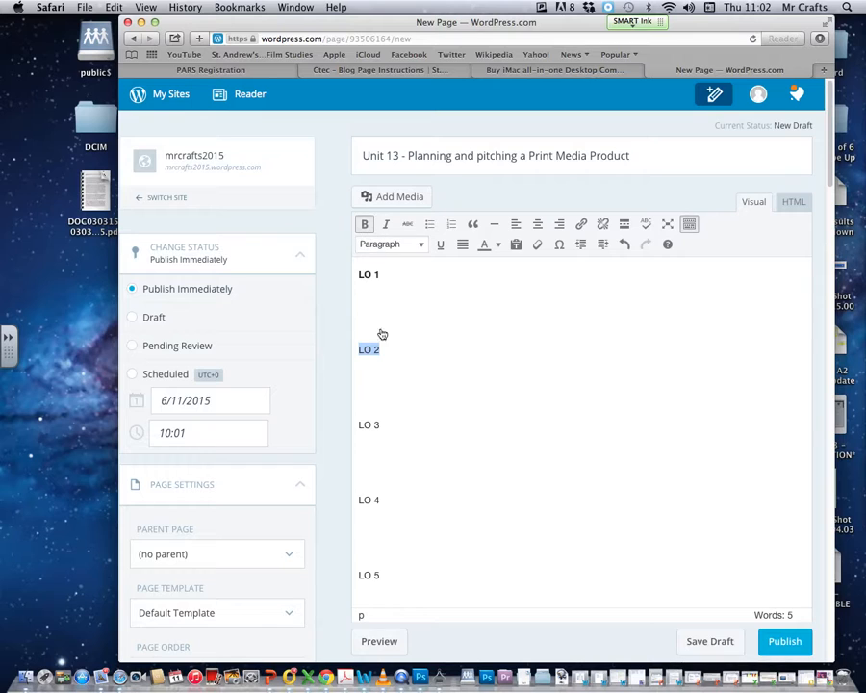
key("super+b")
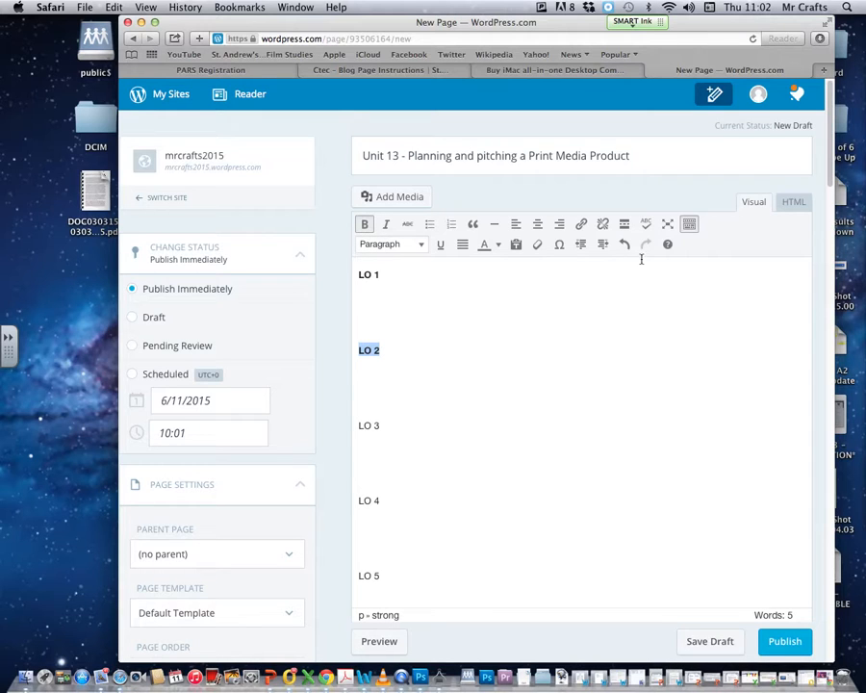
Toggle the extra formatting toolbar and look through the text colour and paragraph format menus
left_click(688, 224)
left_click(688, 224)
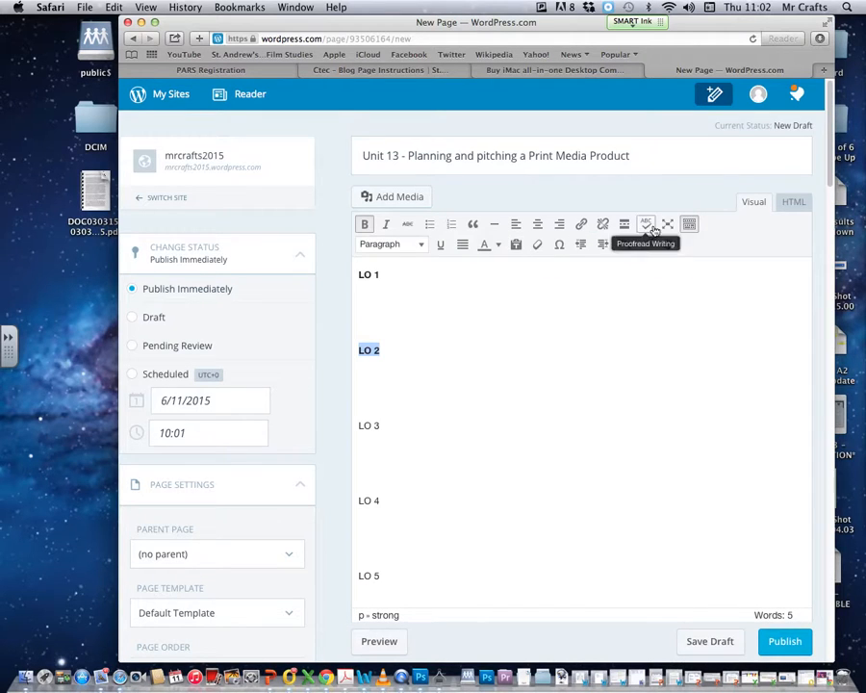
left_click(689, 224)
left_click(689, 224)
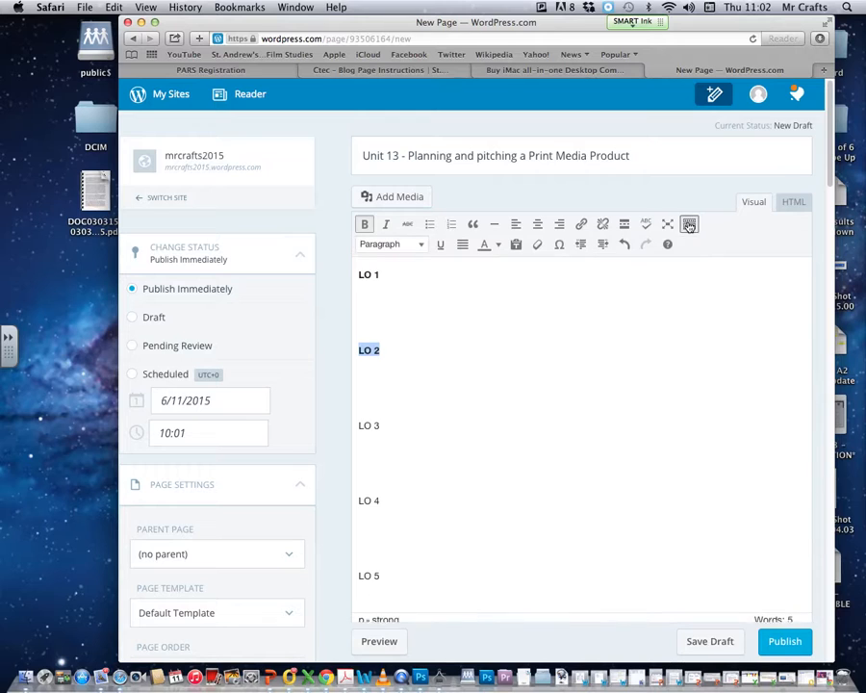
left_click(499, 245)
left_click(498, 245)
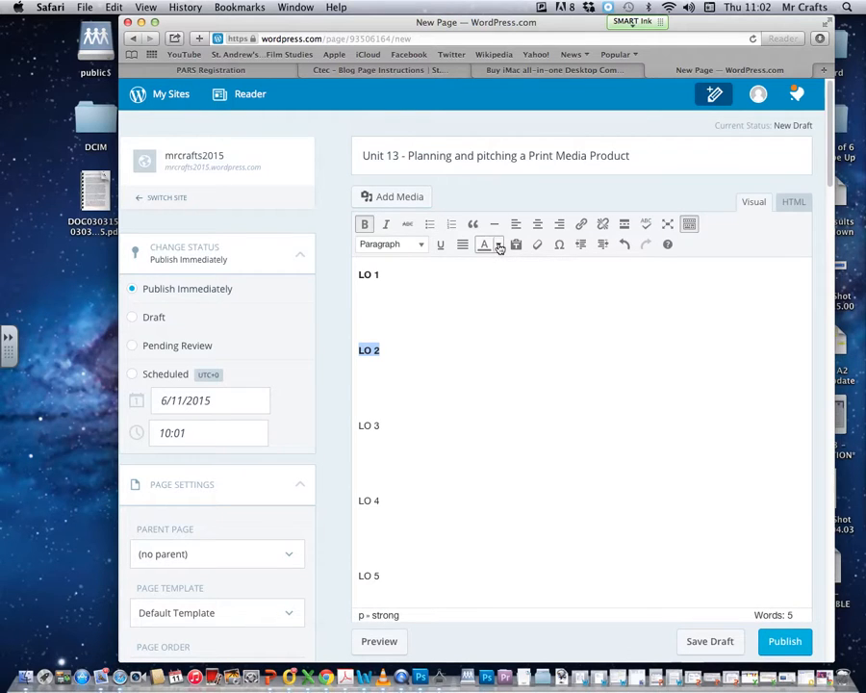
left_click(421, 247)
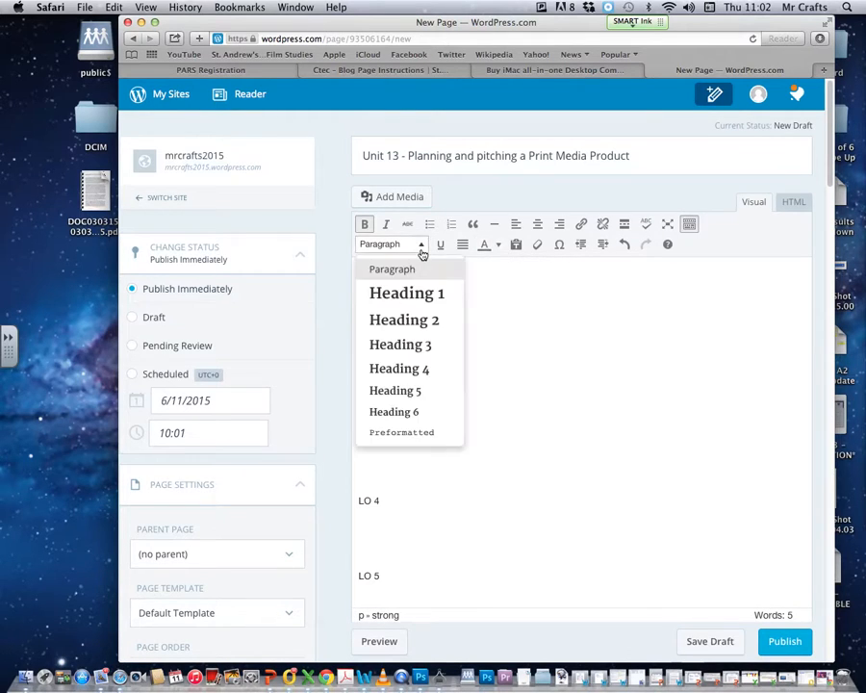
left_click(421, 247)
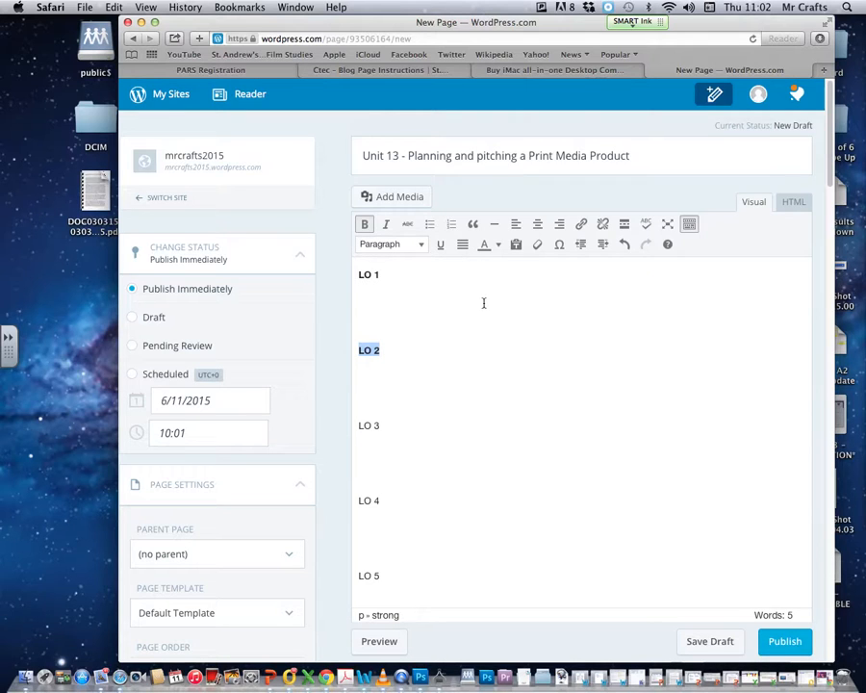
left_click(370, 368)
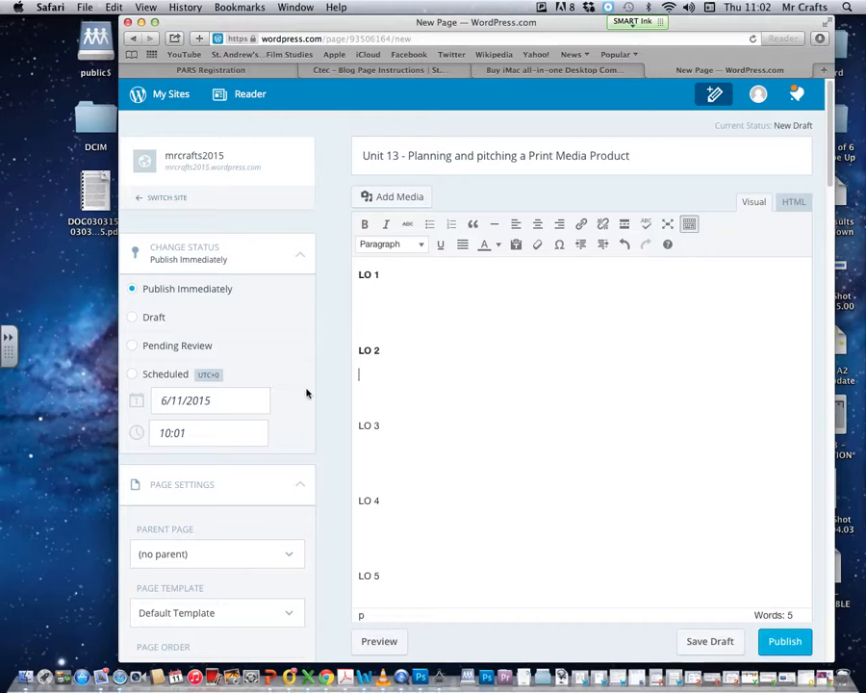
Publish the Unit 13 page and view the live version
left_click(787, 645)
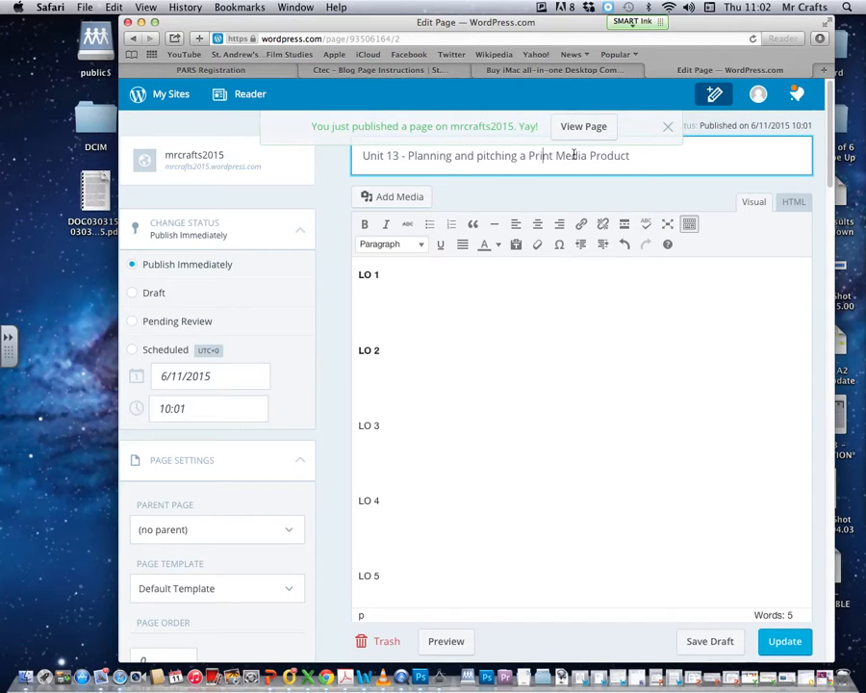
left_click(588, 127)
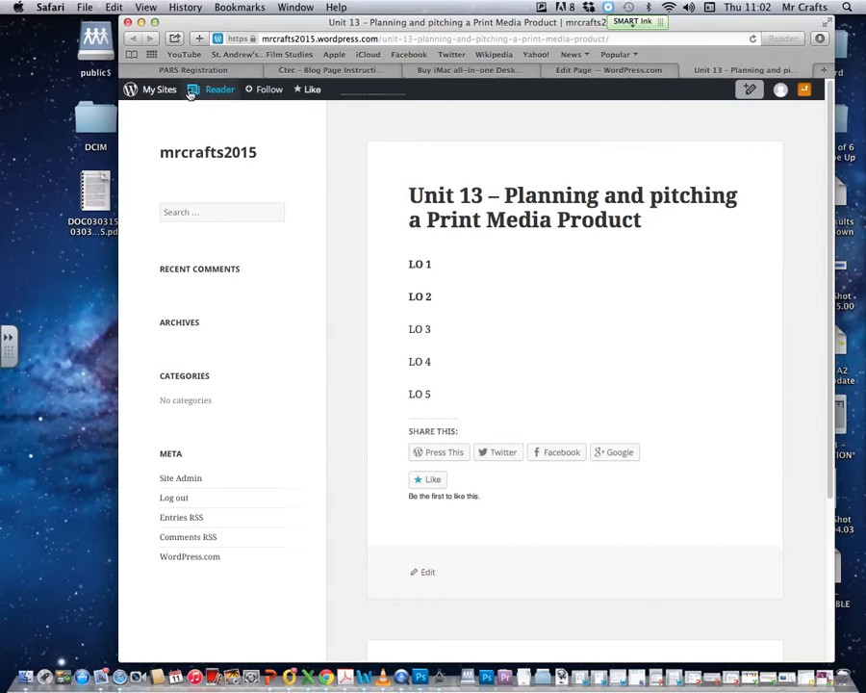
key("super+Tab")
key("super+Tab")
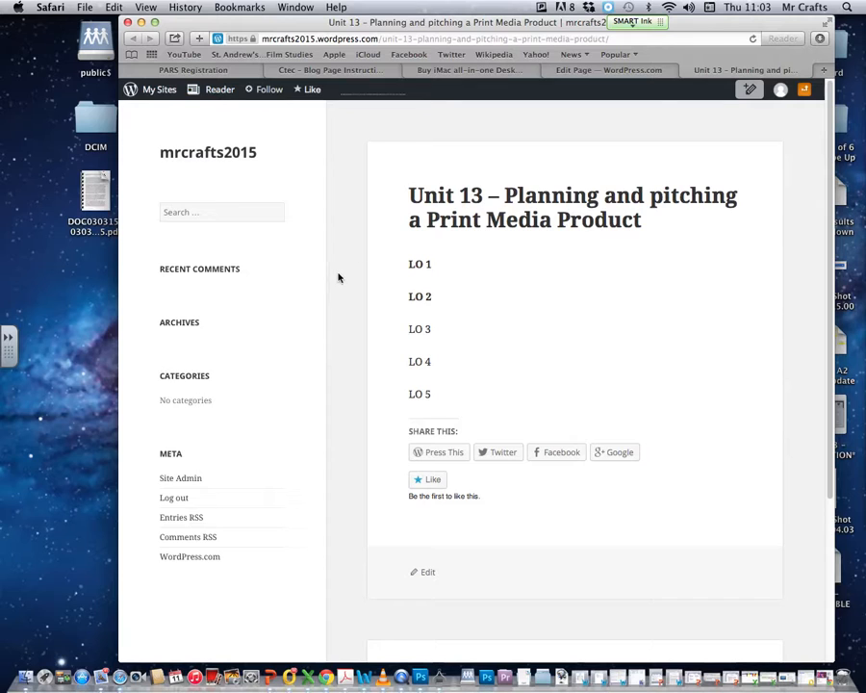
From the live page, go to the admin editor and choose Appearance > Customize
left_click(429, 574)
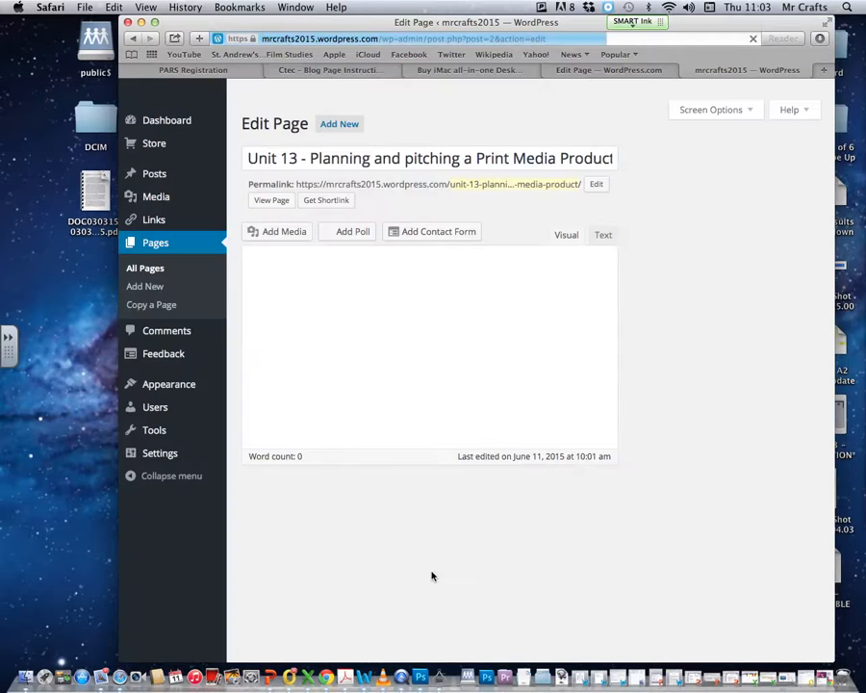
mouse_move(156, 390)
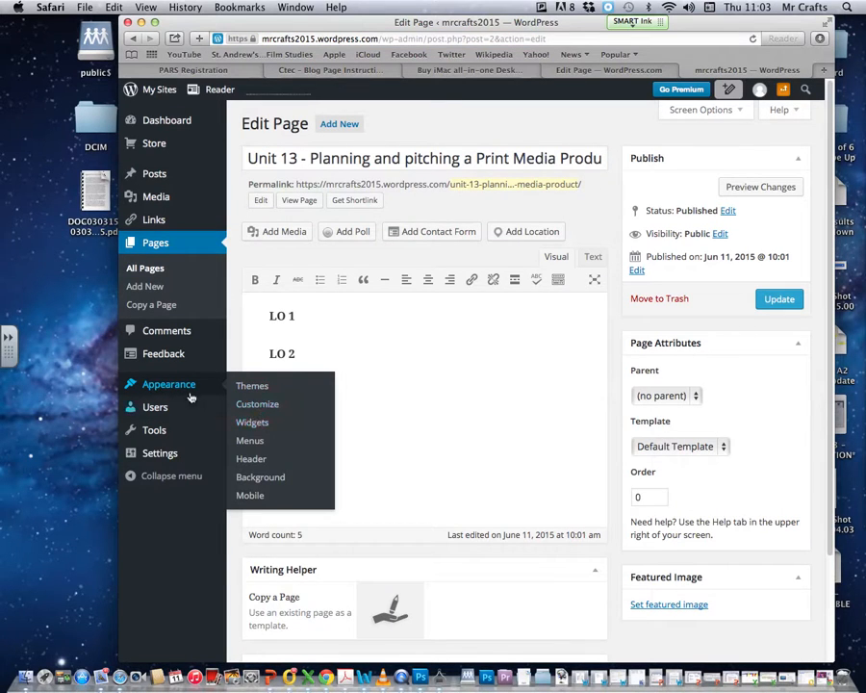
left_click(266, 405)
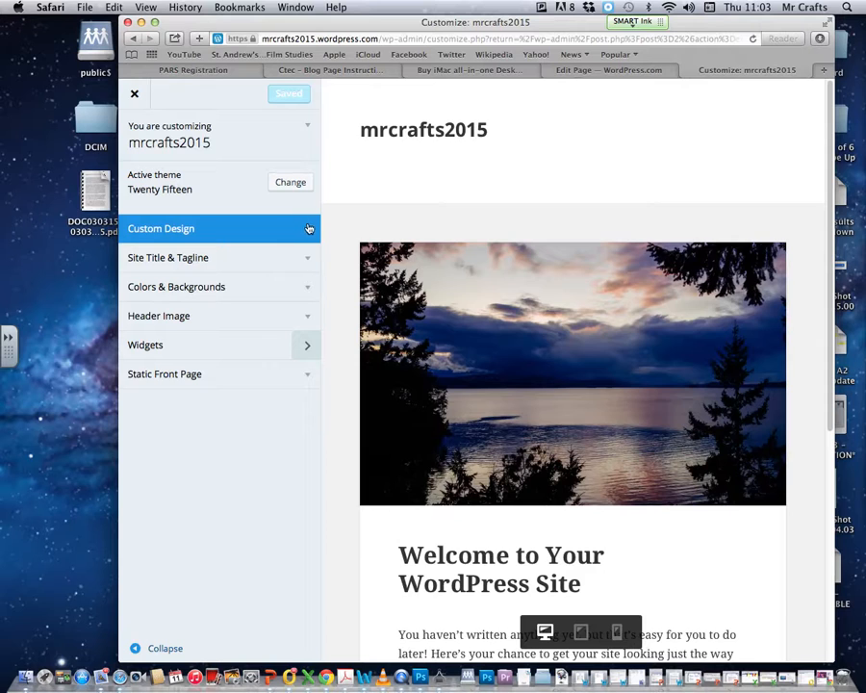
In the Ctec instructions tab, open Candidates 2014–2015 and a student's example blog
left_click(376, 70)
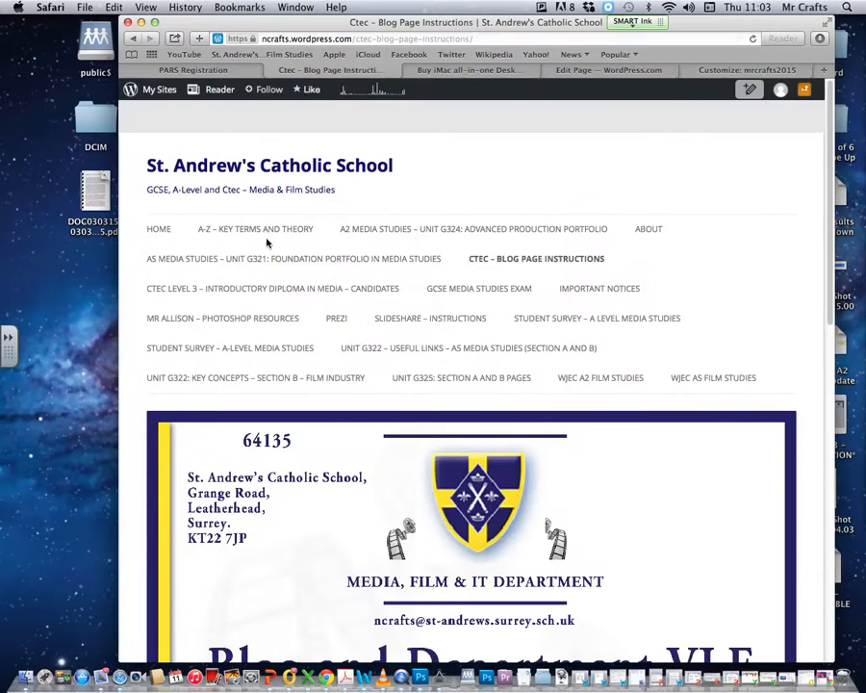
mouse_move(149, 291)
left_click(223, 323)
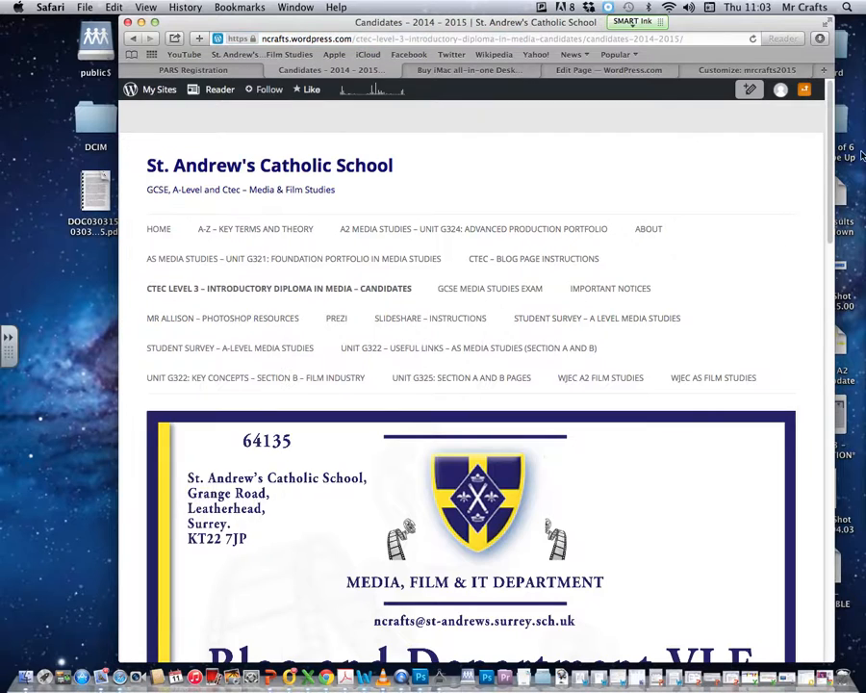
scroll(825, 193, "down", 10)
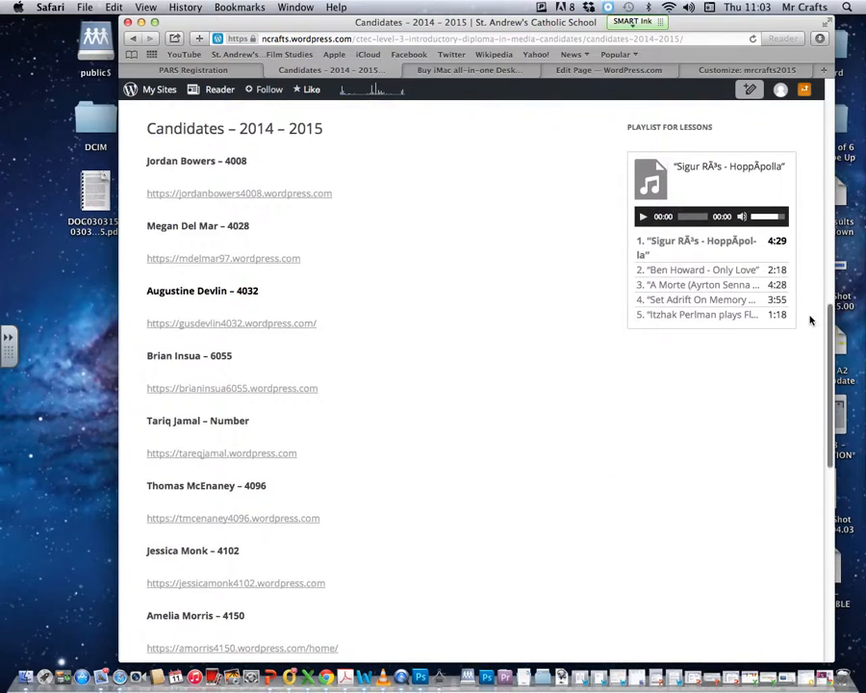
left_click(229, 382)
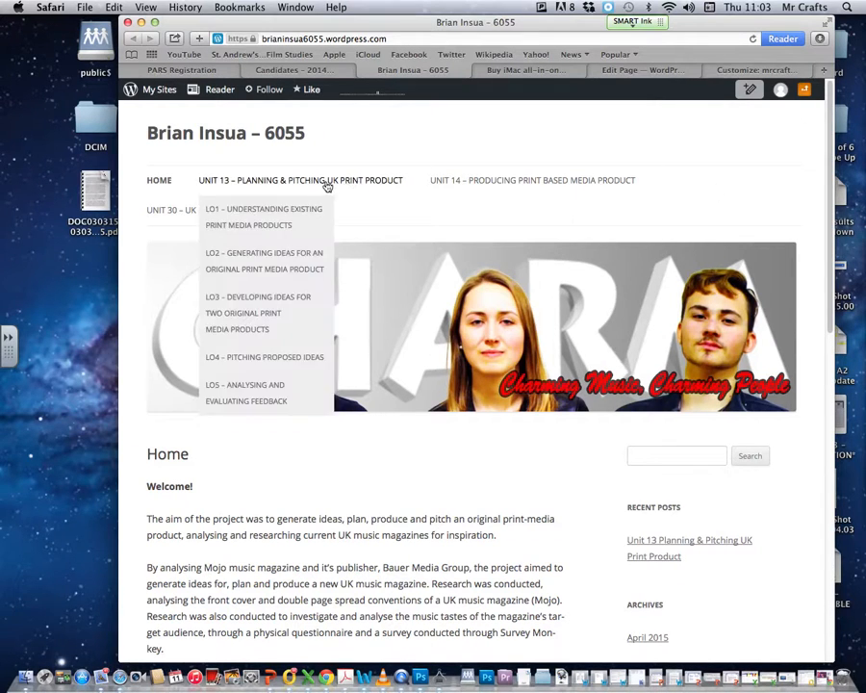
mouse_move(285, 180)
Expand and collapse Custom Design, colours, Site Title & Tagline and Header Image, then close the customizer
left_click(668, 77)
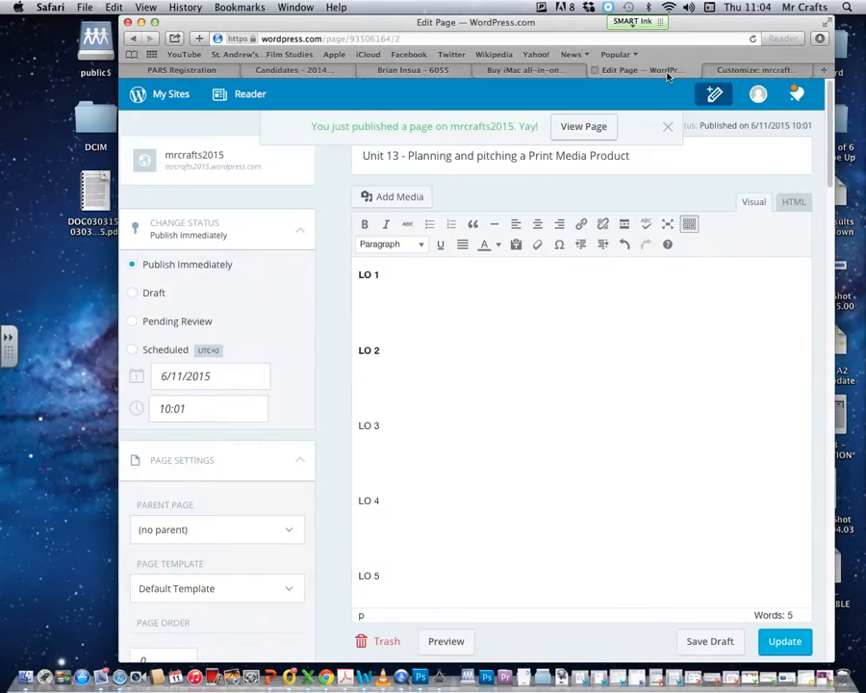
left_click(755, 69)
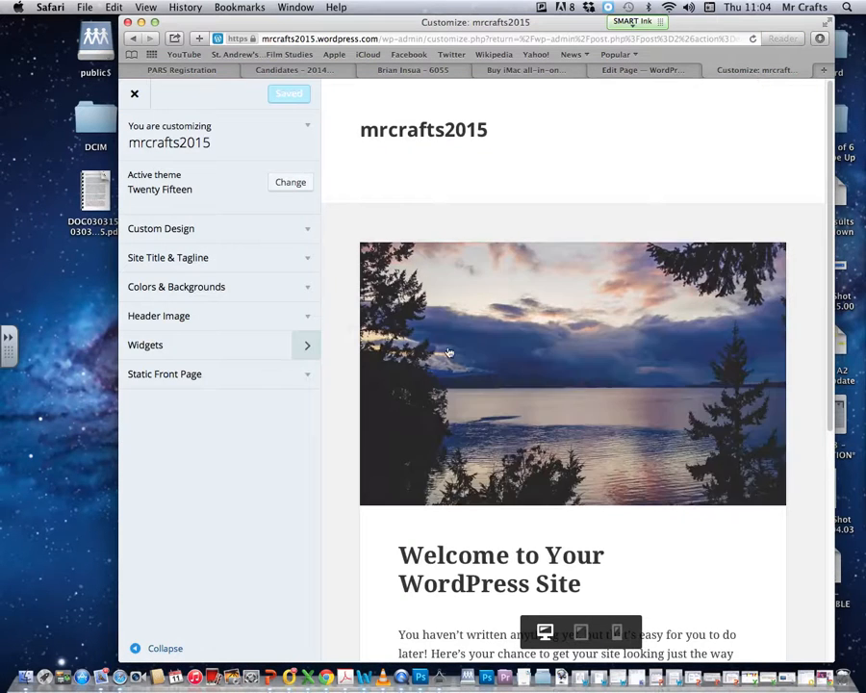
left_click(309, 237)
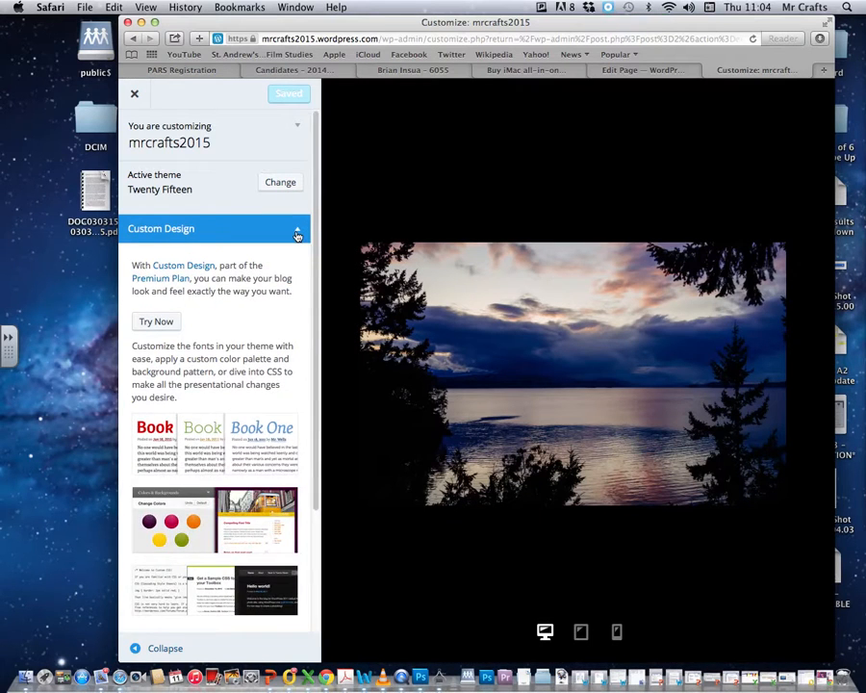
left_click(298, 236)
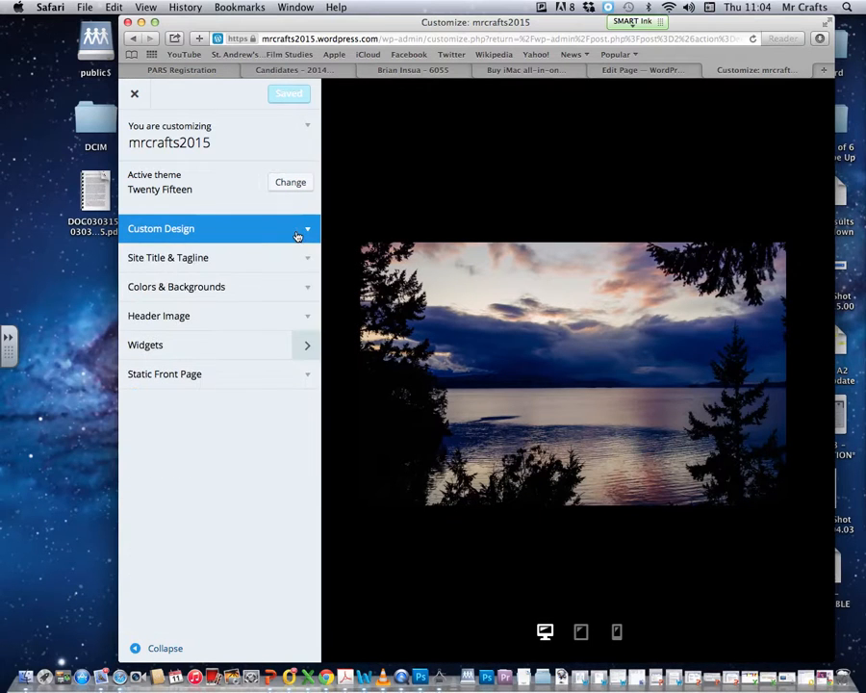
left_click(305, 287)
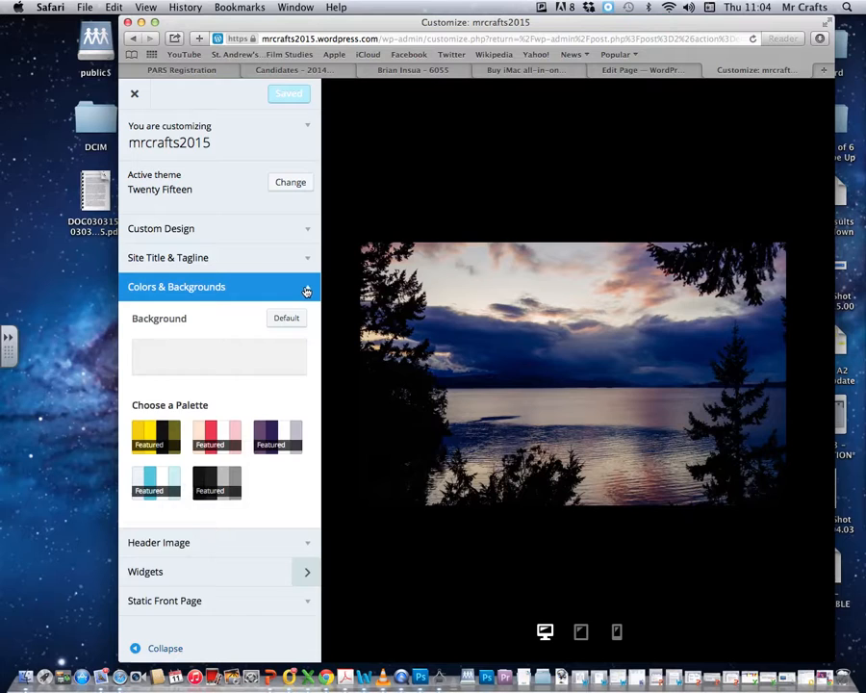
left_click(305, 285)
left_click(307, 260)
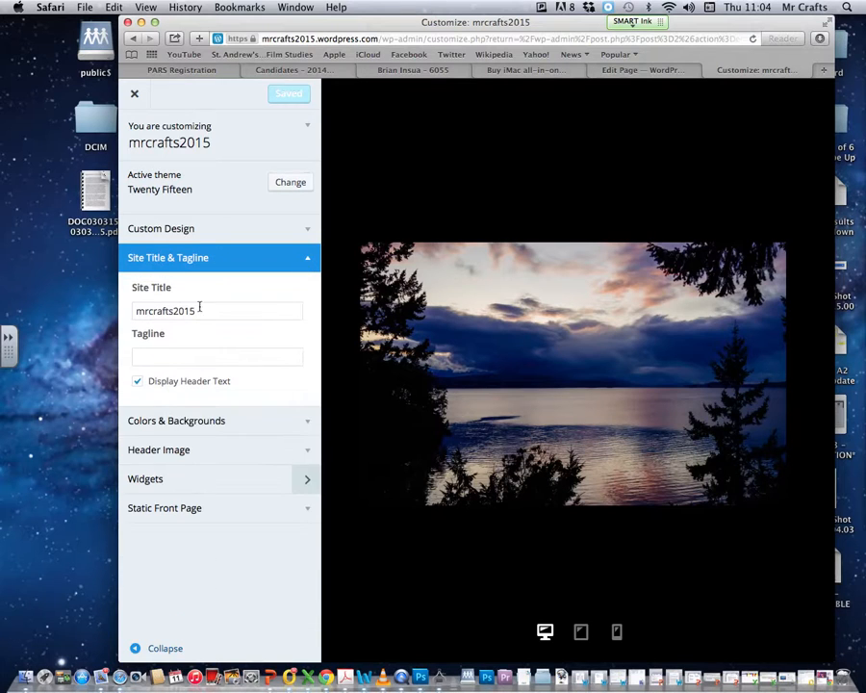
left_click(305, 260)
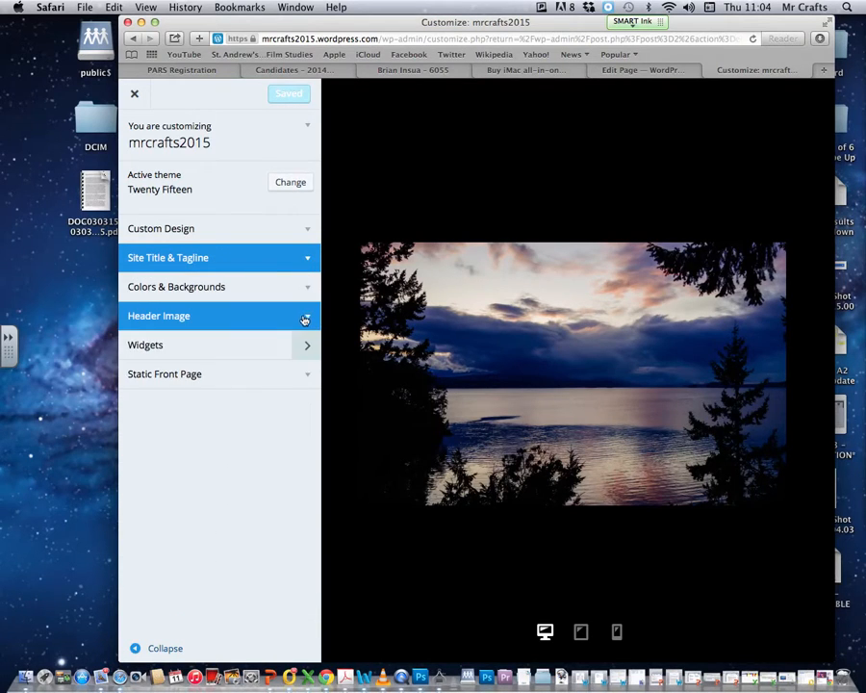
left_click(304, 318)
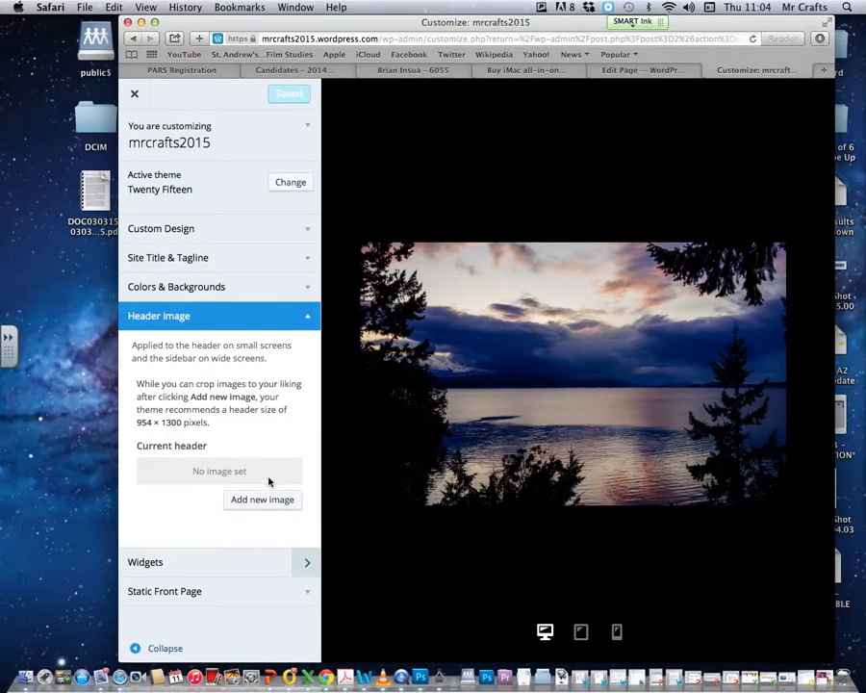
left_click(306, 321)
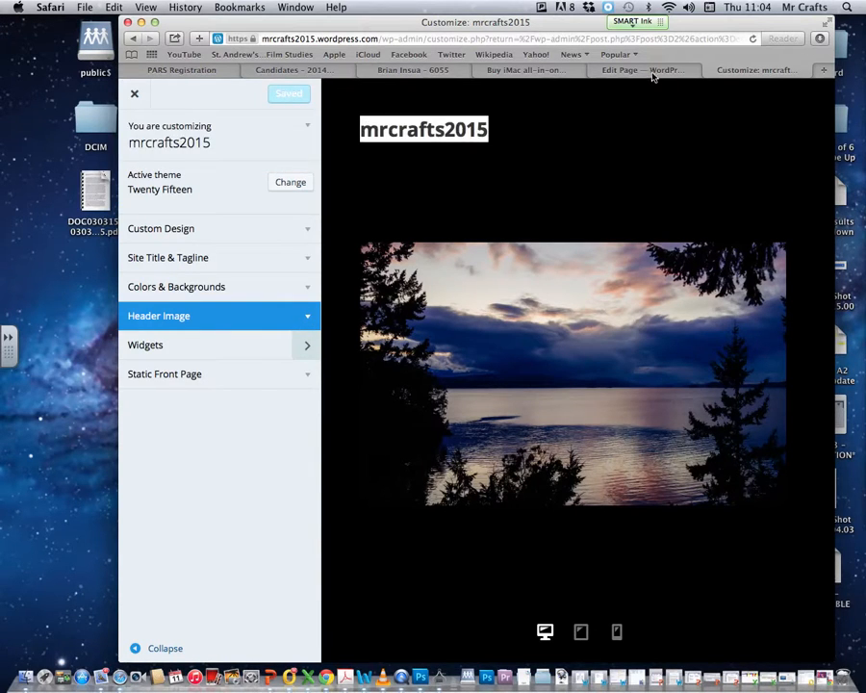
left_click(709, 72)
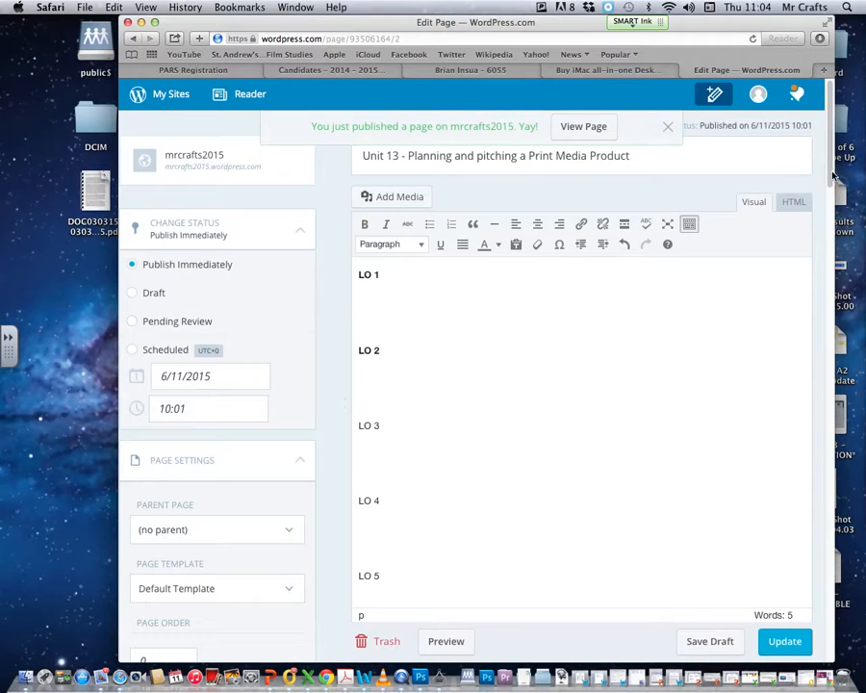
Choose About as the Parent Page, update the page, and view it live
scroll(804, 225, "down", 3)
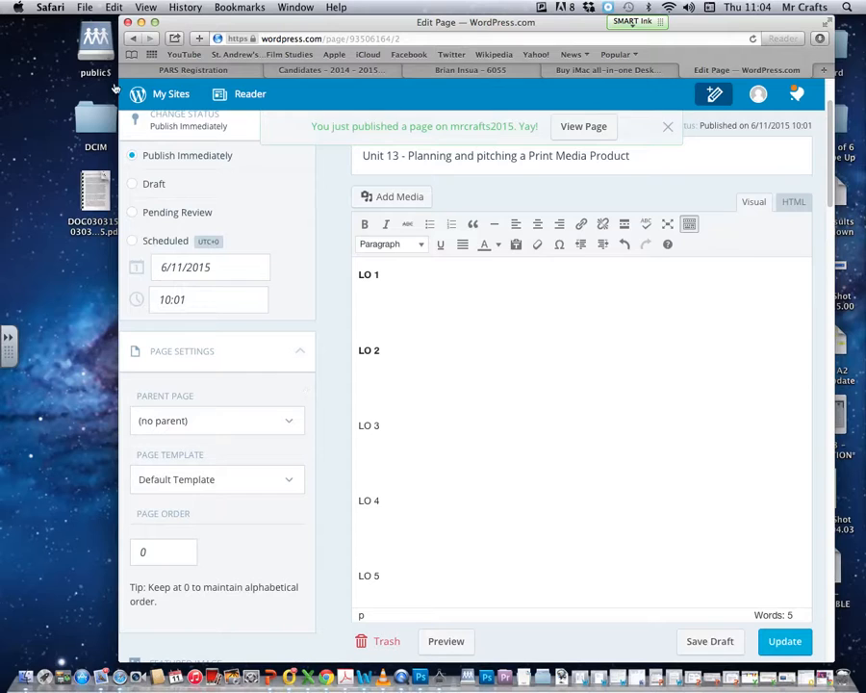
key("super+Tab")
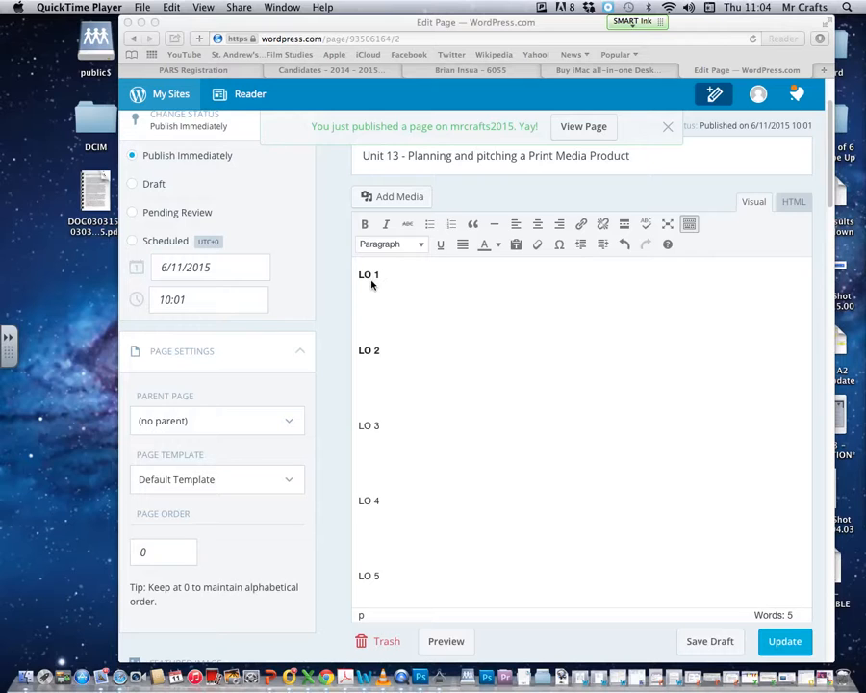
left_click(298, 425)
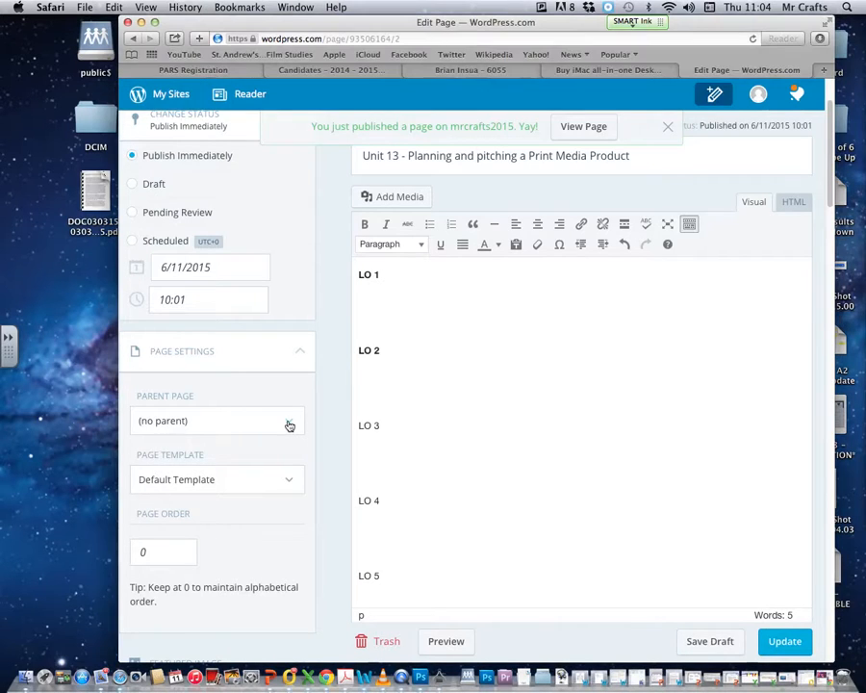
left_click(287, 422)
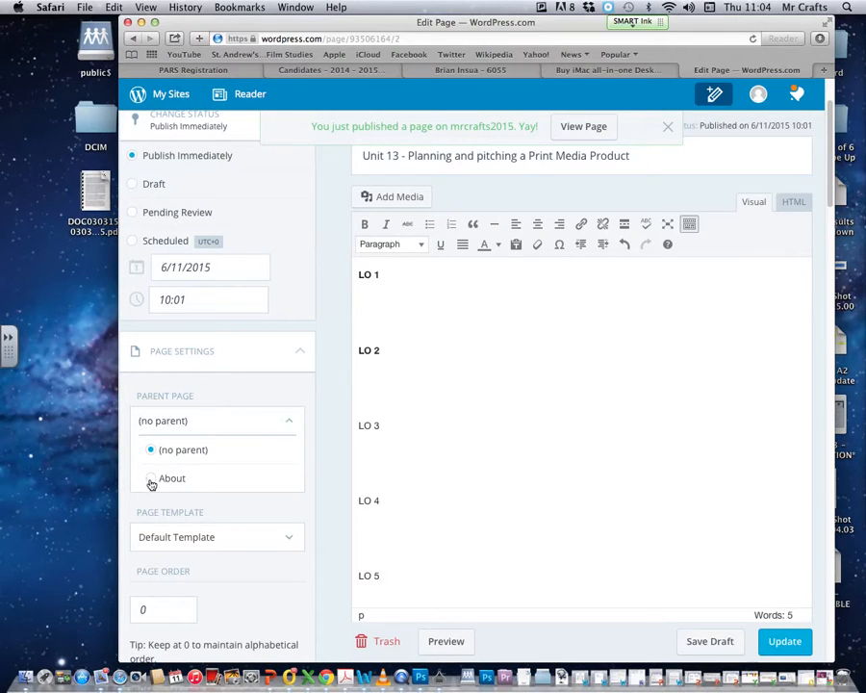
left_click(151, 478)
left_click(295, 425)
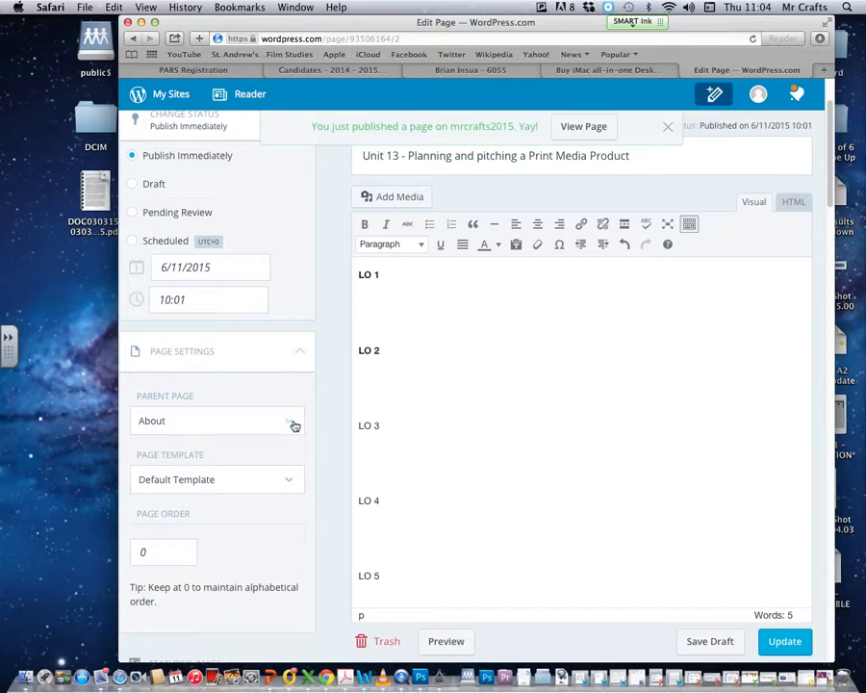
left_click(783, 641)
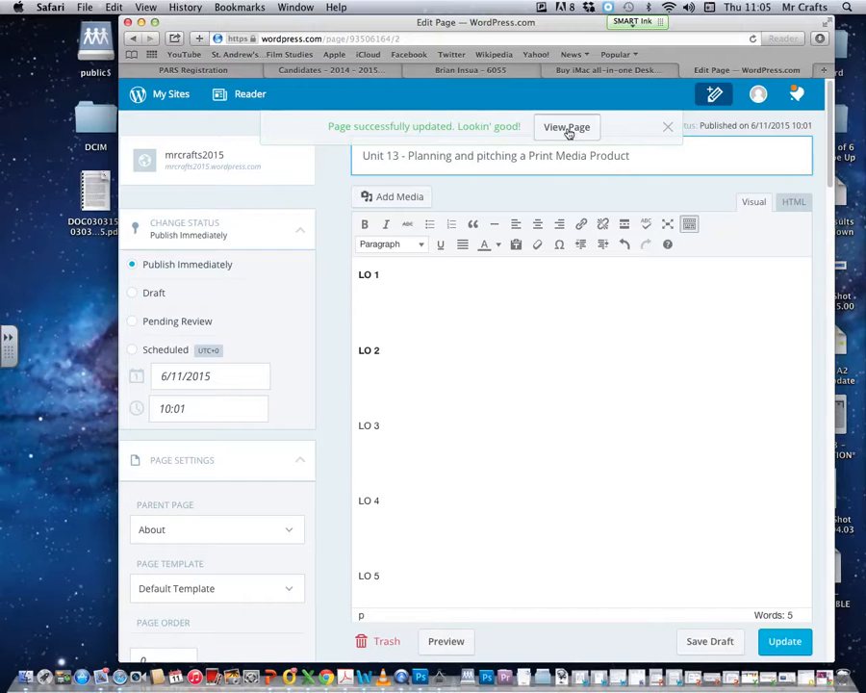
left_click(571, 131)
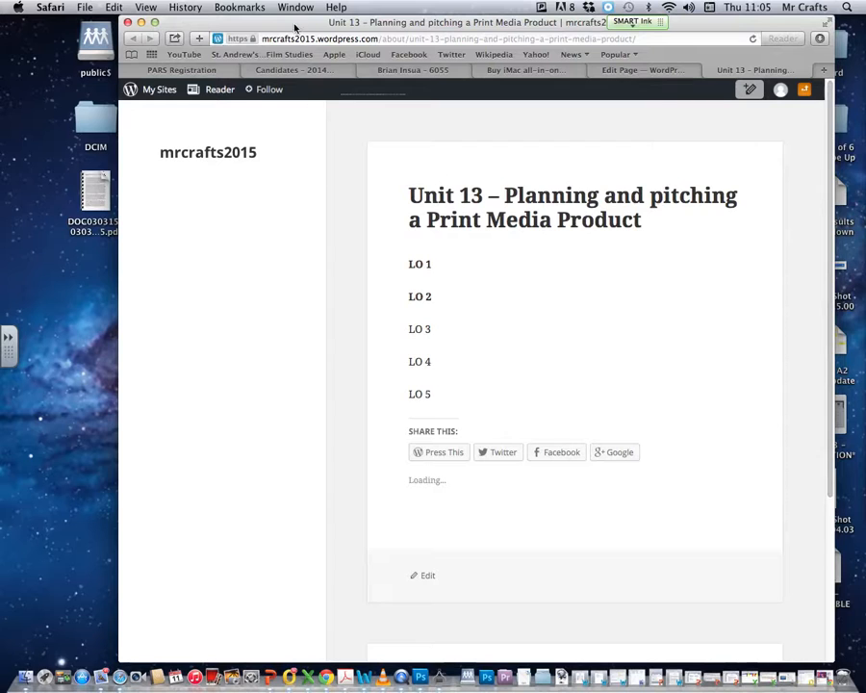
Leave the Unit 13 page for the mrcrafts2015 home page, then bring up the My Sites menu
left_click_drag(318, 29, 284, 21)
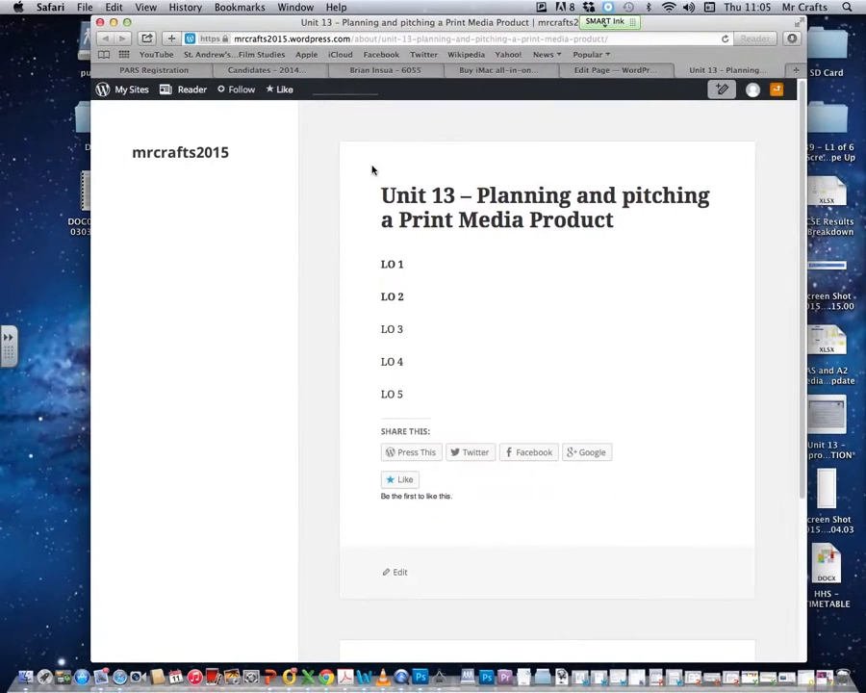
scroll(785, 349, "down", 5)
scroll(775, 274, "up", 5)
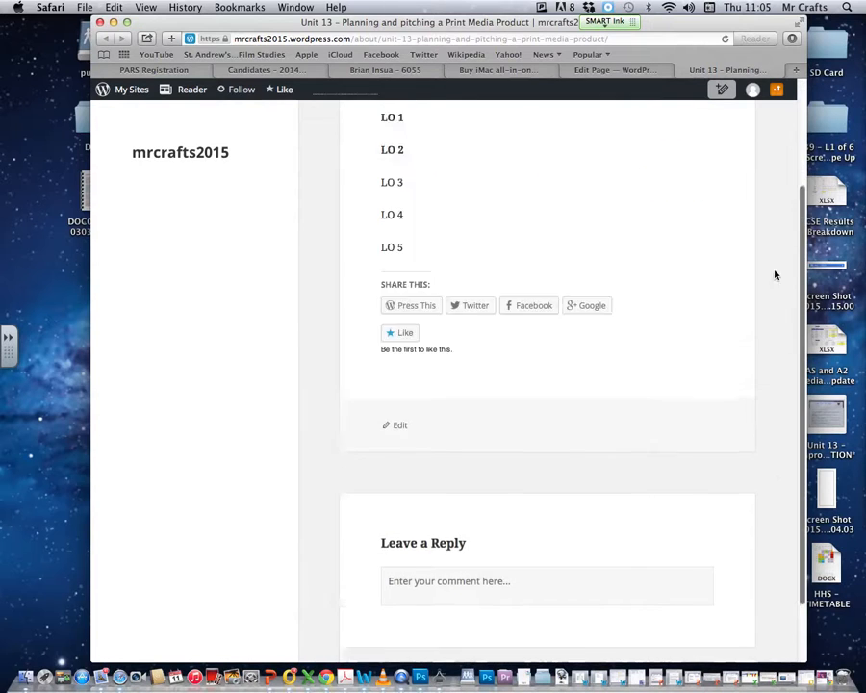
left_click_drag(392, 21, 491, 21)
left_click(267, 158)
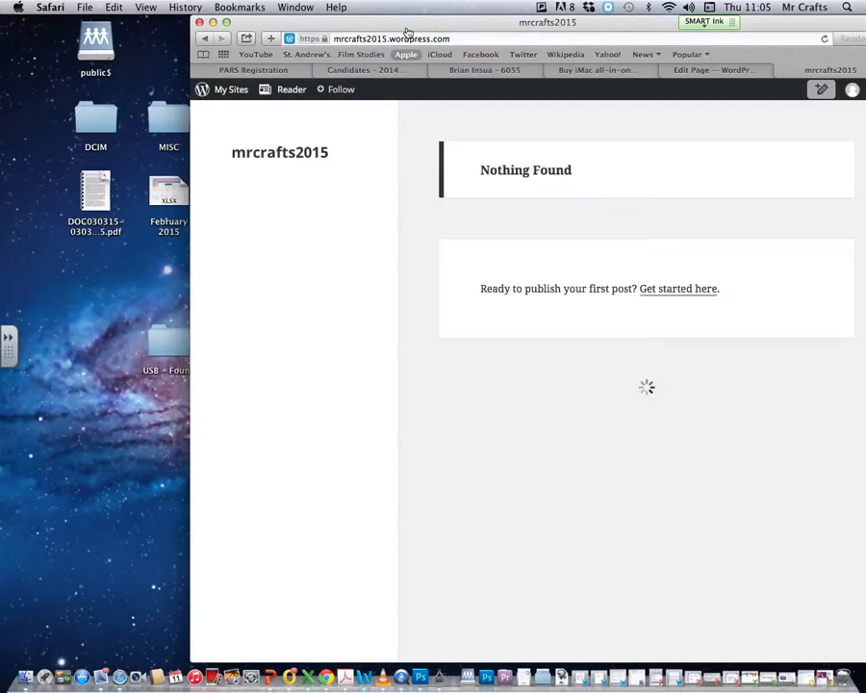
left_click_drag(404, 23, 447, 11)
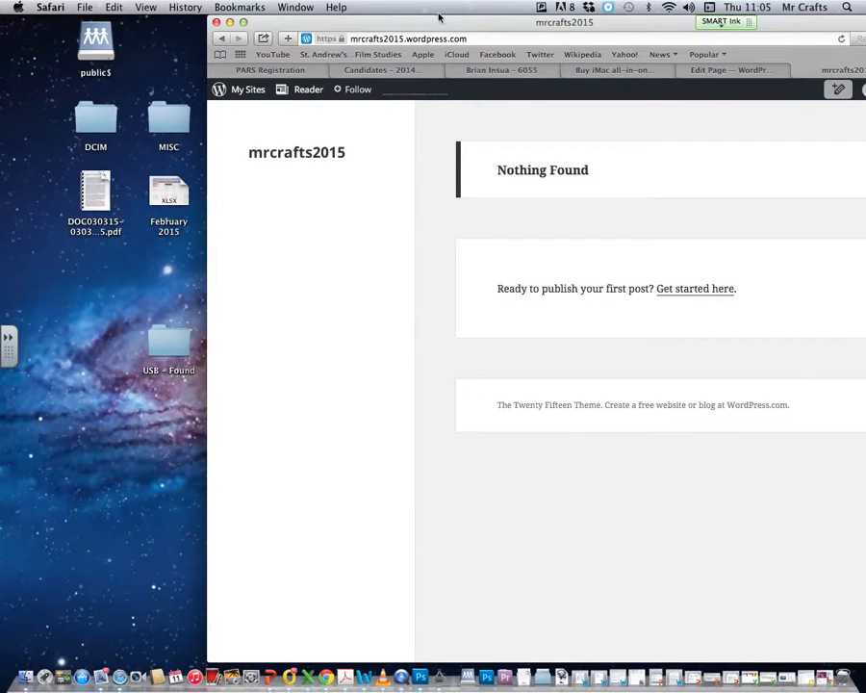
left_click(150, 93)
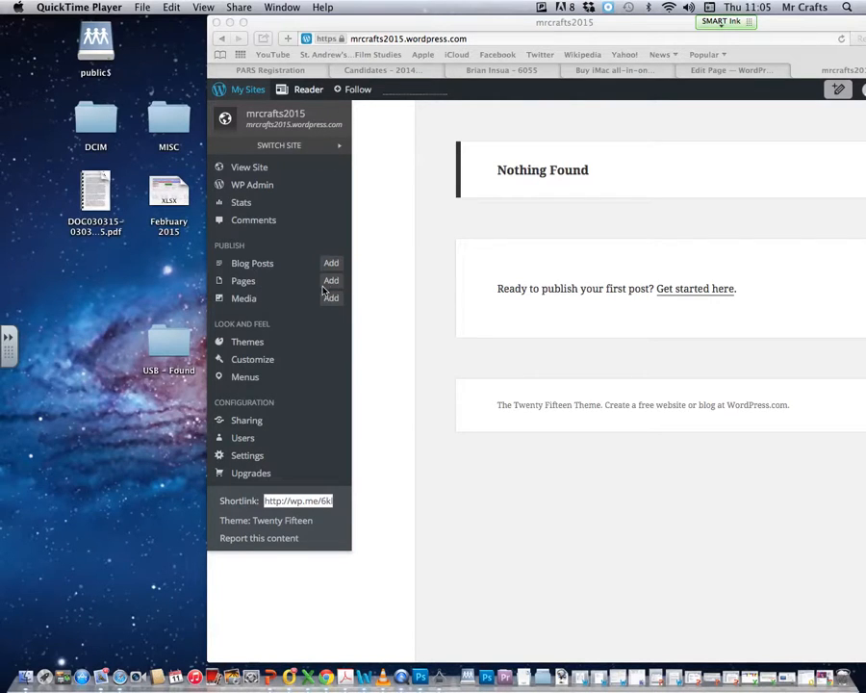
Open the Themes gallery for mrcrafts2015 from the My Sites menu
left_click(244, 348)
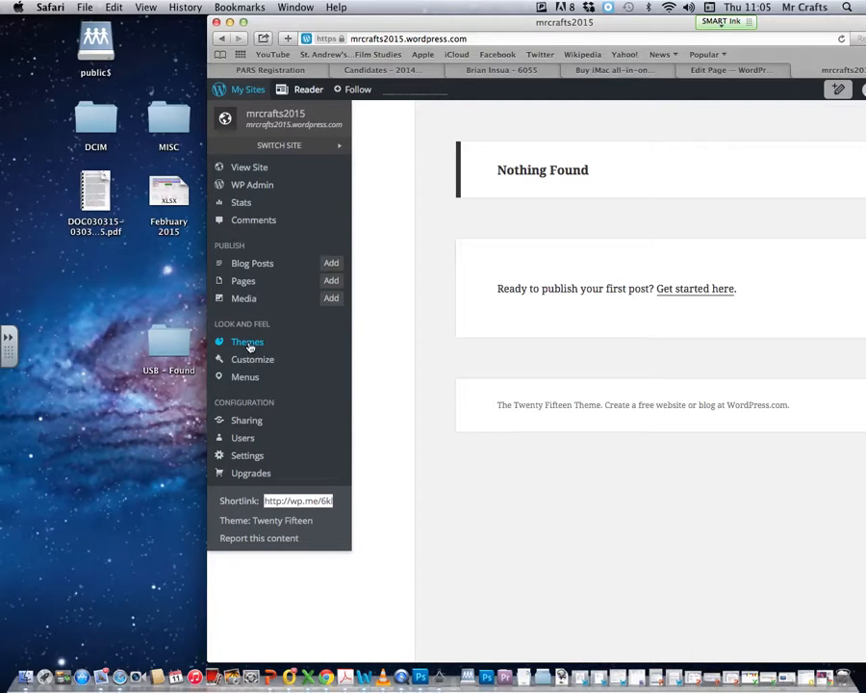
left_click(250, 345)
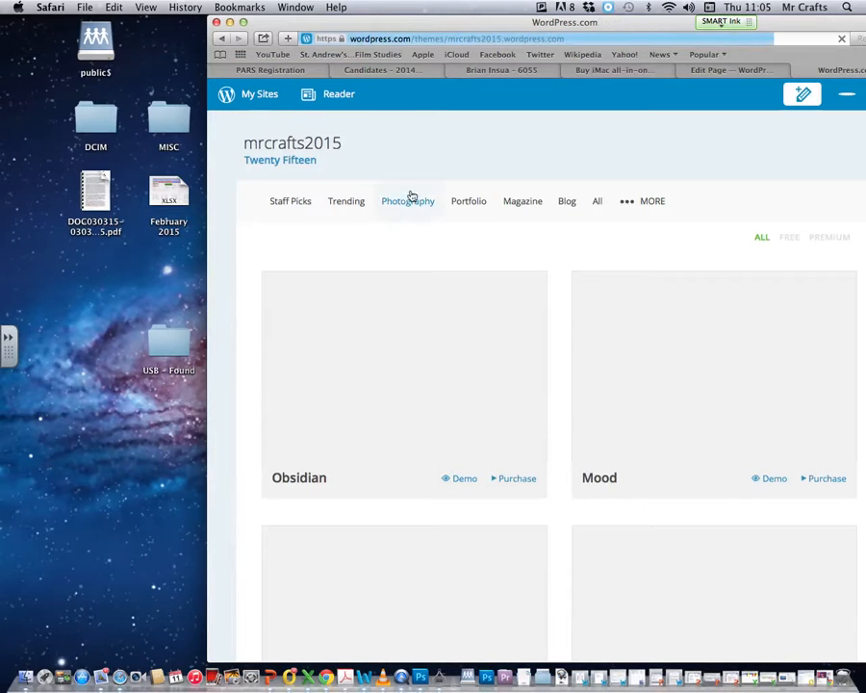
left_click_drag(415, 25, 306, 23)
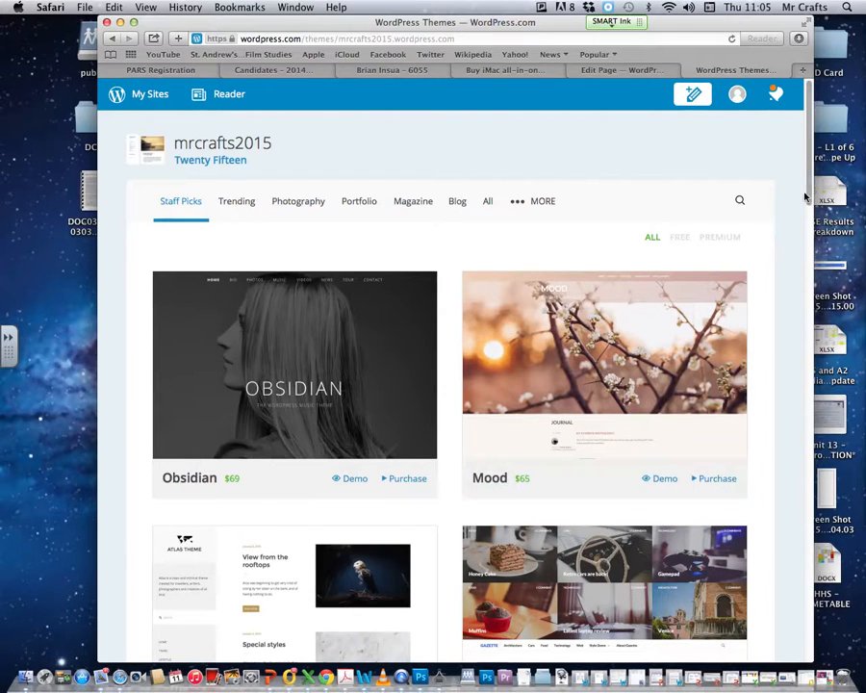
Filter the theme showcase to FREE and scroll through the Staff Picks themes
scroll(698, 235, "down", 1)
left_click(685, 233)
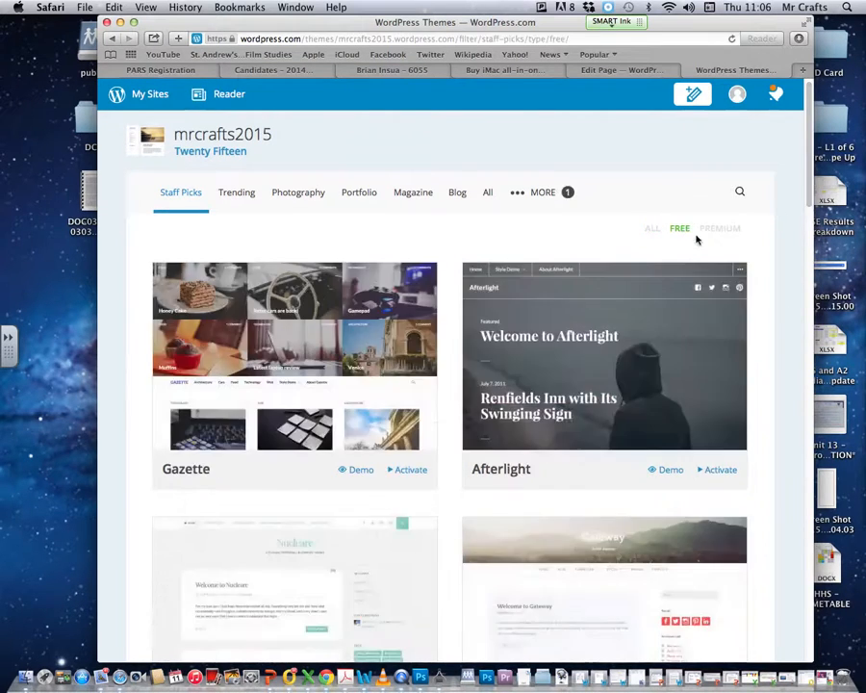
scroll(803, 160, "down", 5)
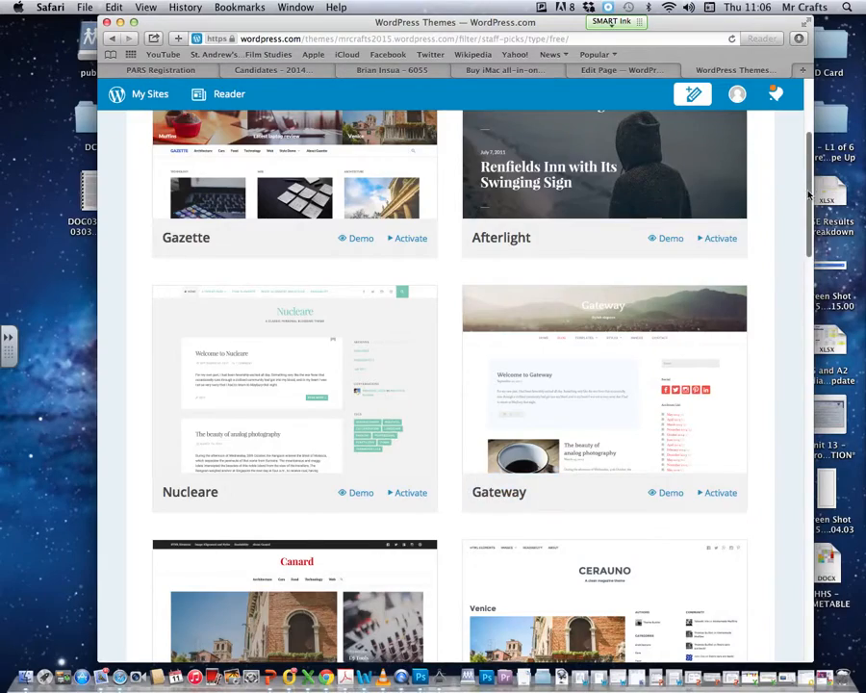
scroll(803, 279, "down", 10)
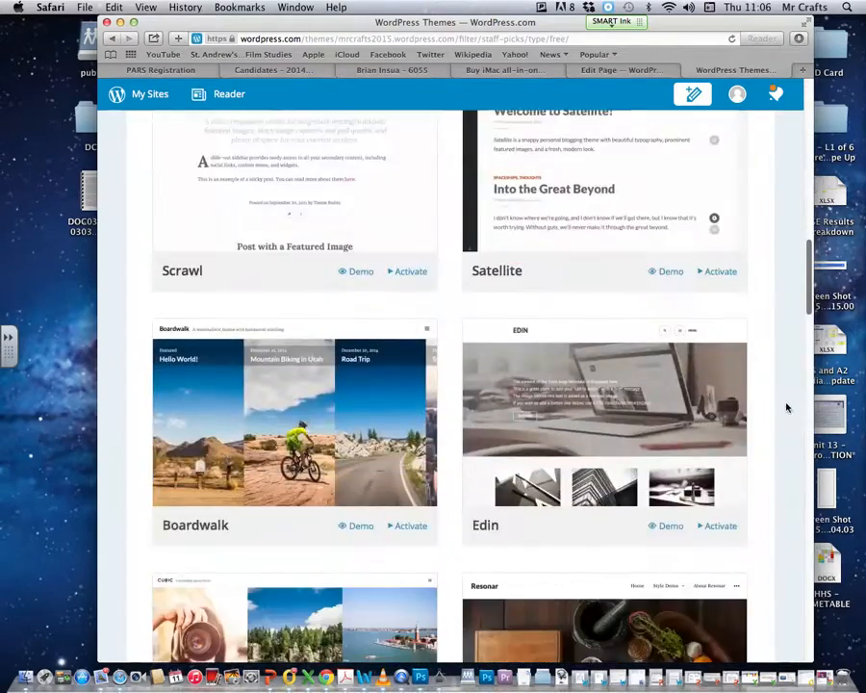
left_click_drag(786, 404, 717, 148)
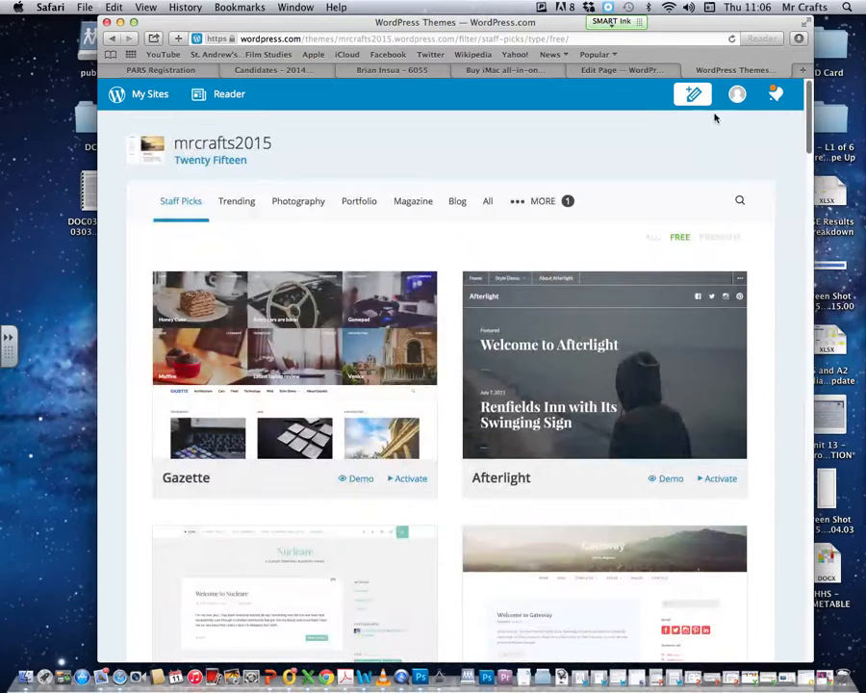